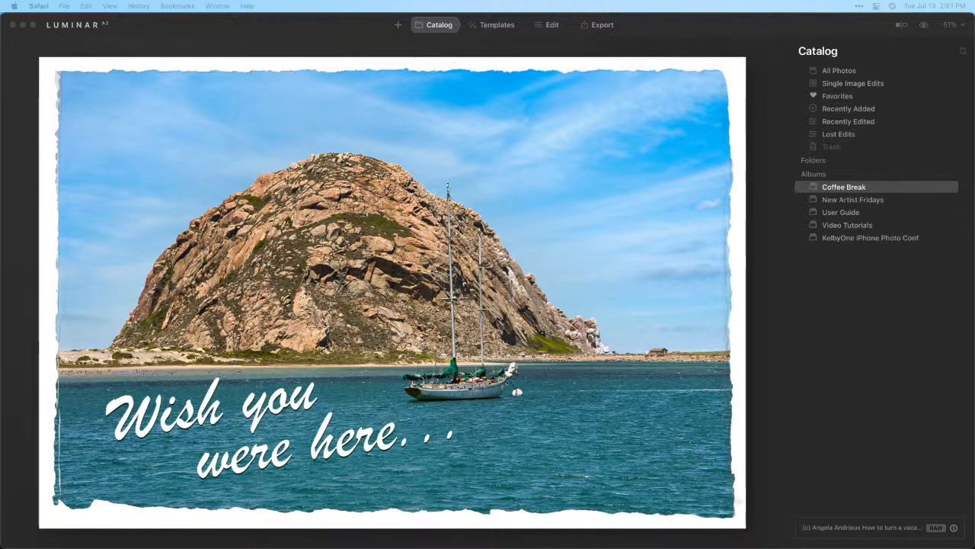
Compare the finished postcard with the unedited photo and revert the image to its original state.
{"action": "left_click", "coordinate": [924, 26]}
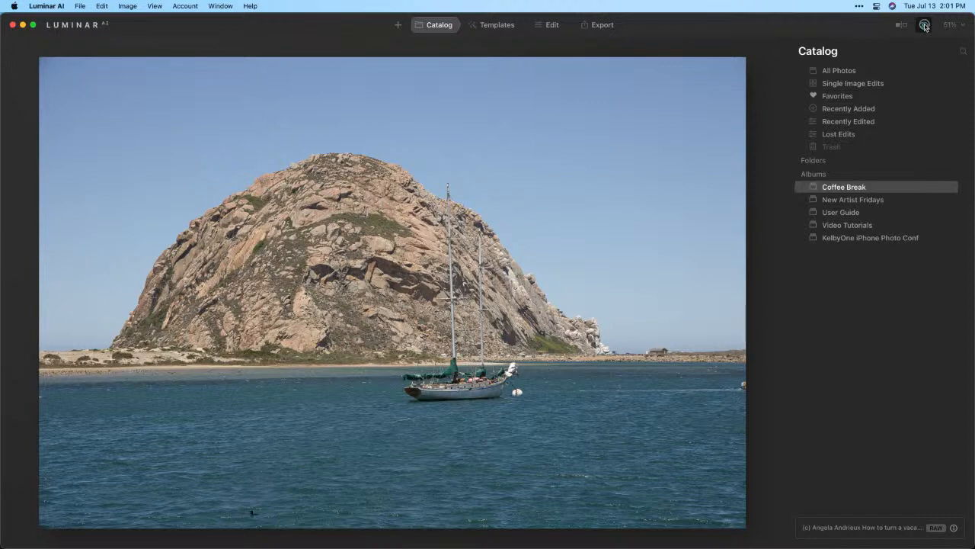
{"action": "left_click", "coordinate": [924, 26]}
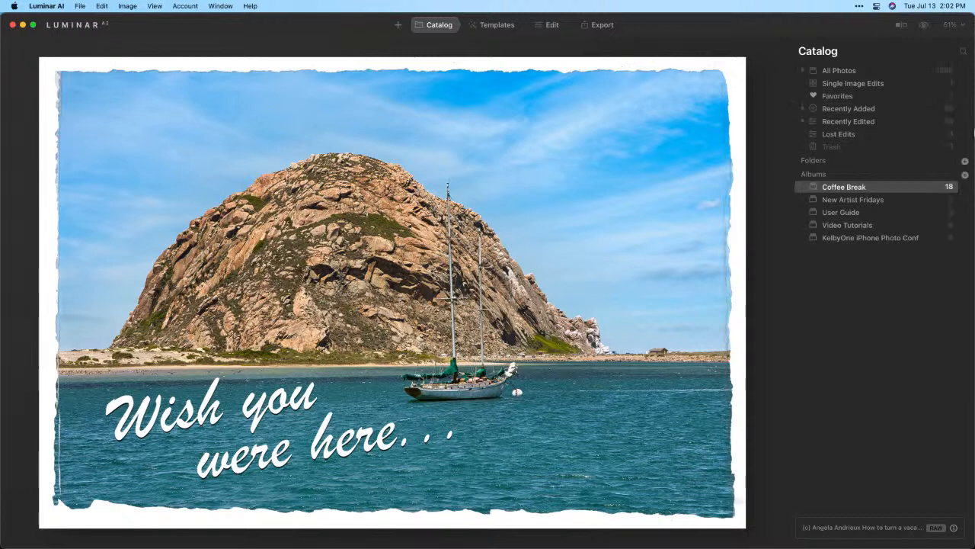
{"action": "right_click", "coordinate": [516, 121]}
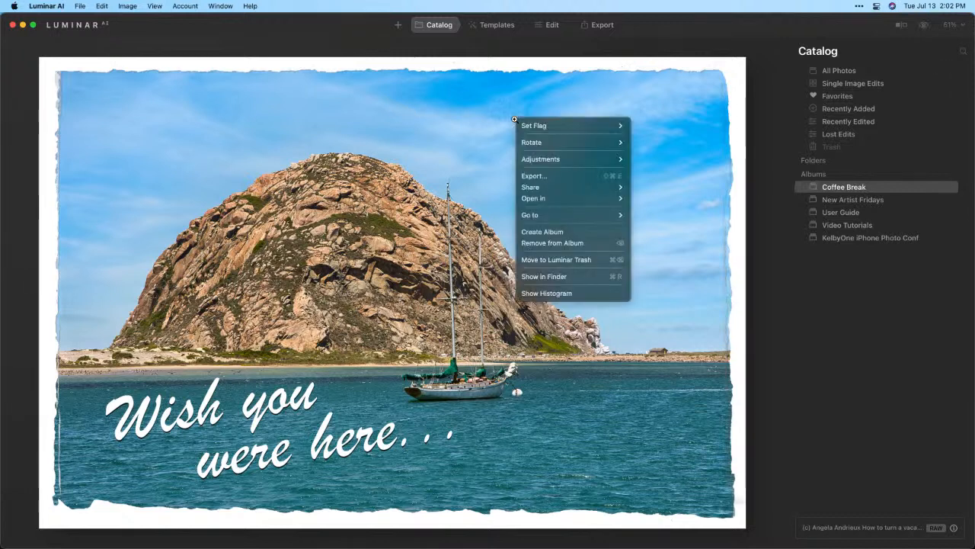
{"action": "mouse_move", "coordinate": [544, 161]}
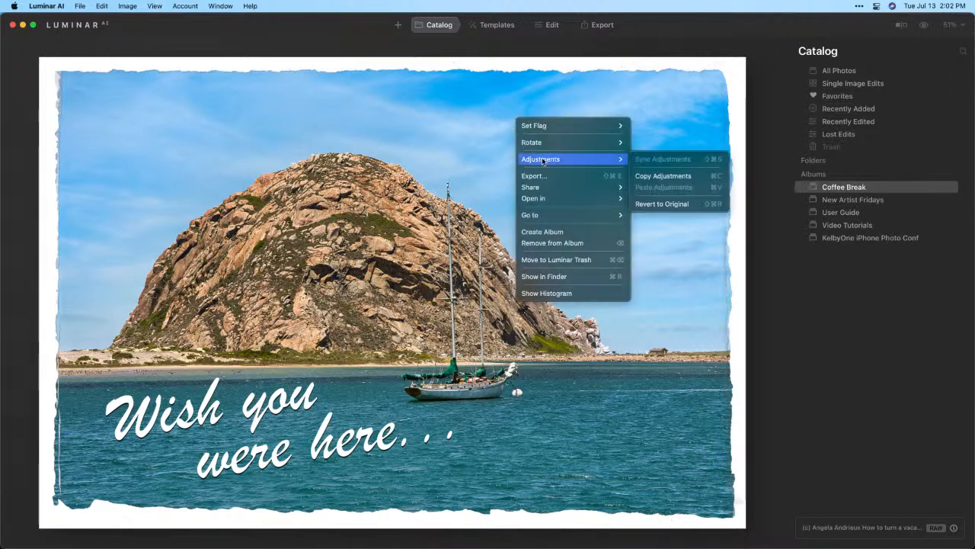
{"action": "left_click", "coordinate": [653, 204]}
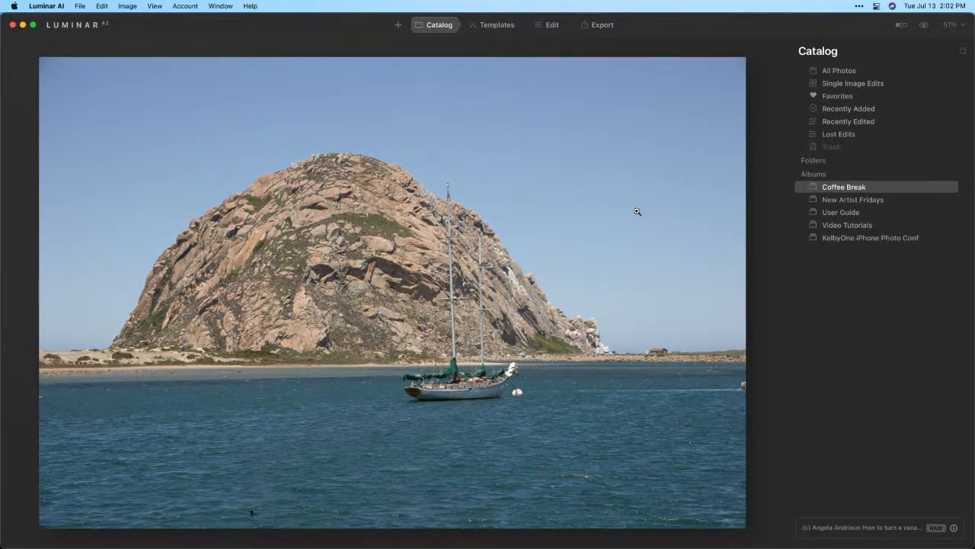
Open the photo for editing, set Enhance AI's Accent to 85 and compare the result with the original.
{"action": "left_click", "coordinate": [545, 28]}
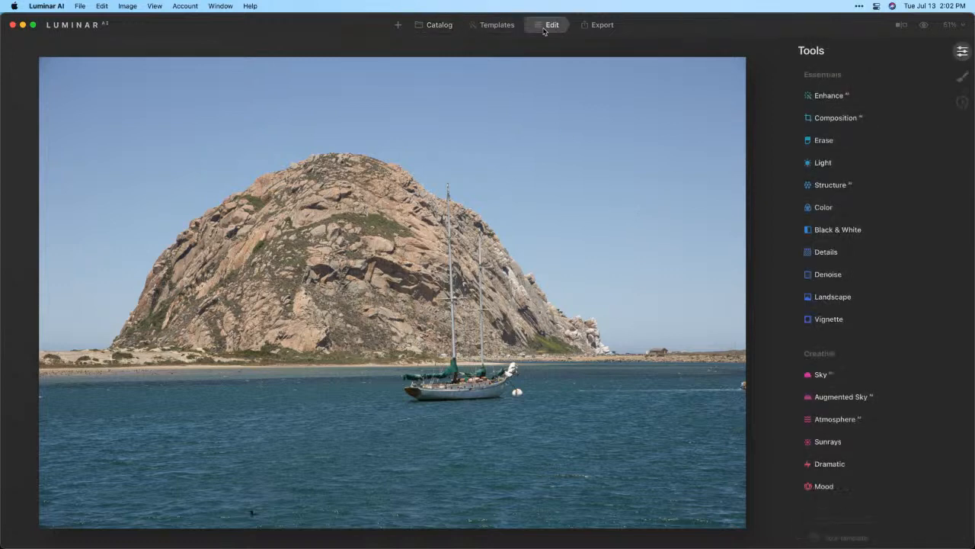
{"action": "left_click", "coordinate": [827, 99]}
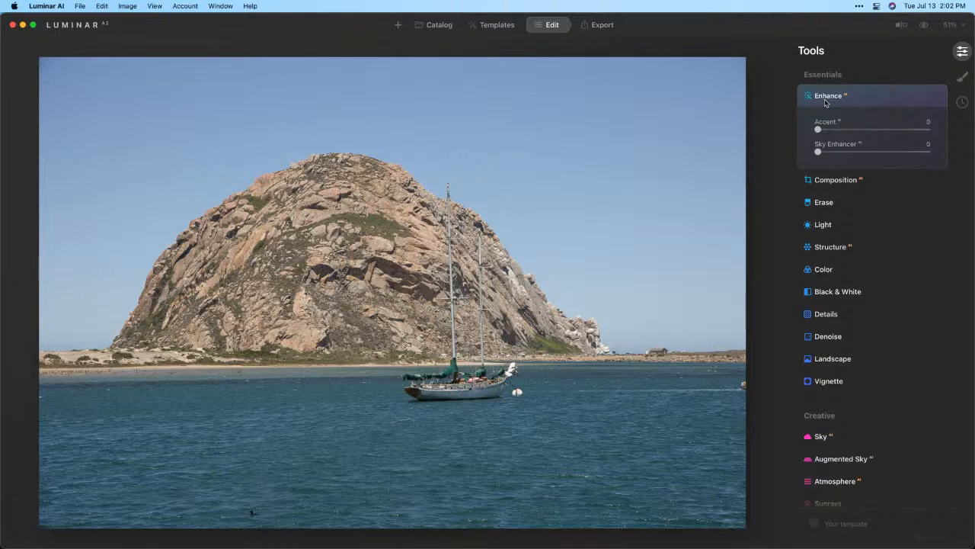
{"action": "left_click_drag", "start_coordinate": [818, 129], "coordinate": [890, 134]}
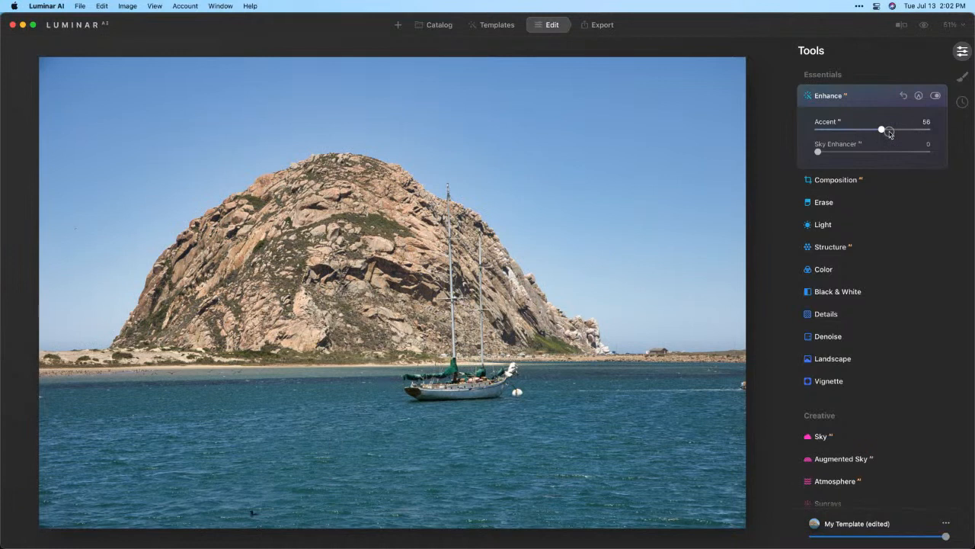
{"action": "left_click_drag", "start_coordinate": [890, 134], "coordinate": [922, 134]}
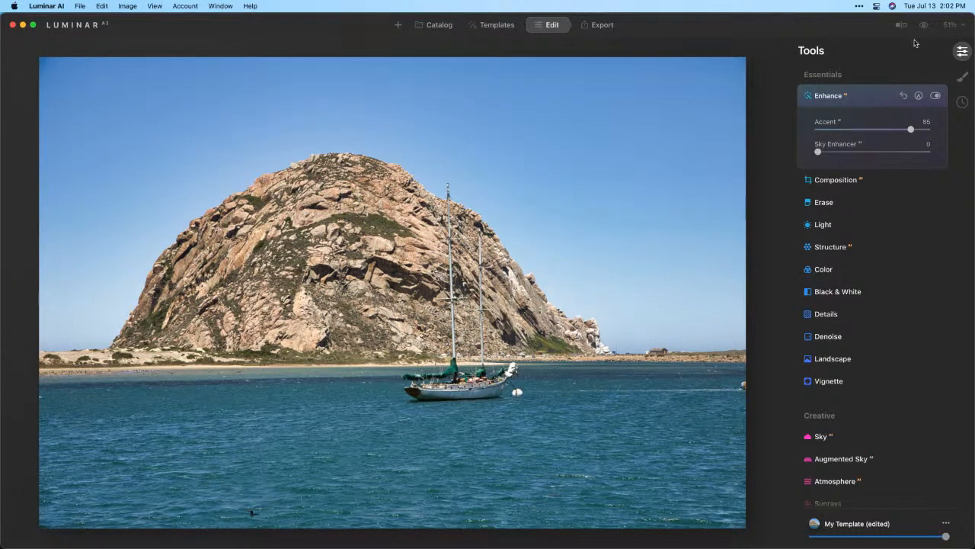
{"action": "left_click_drag", "start_coordinate": [925, 29], "coordinate": [925, 28]}
Set the photo's white balance to Daylight in the Light tool.
{"action": "left_click", "coordinate": [822, 225]}
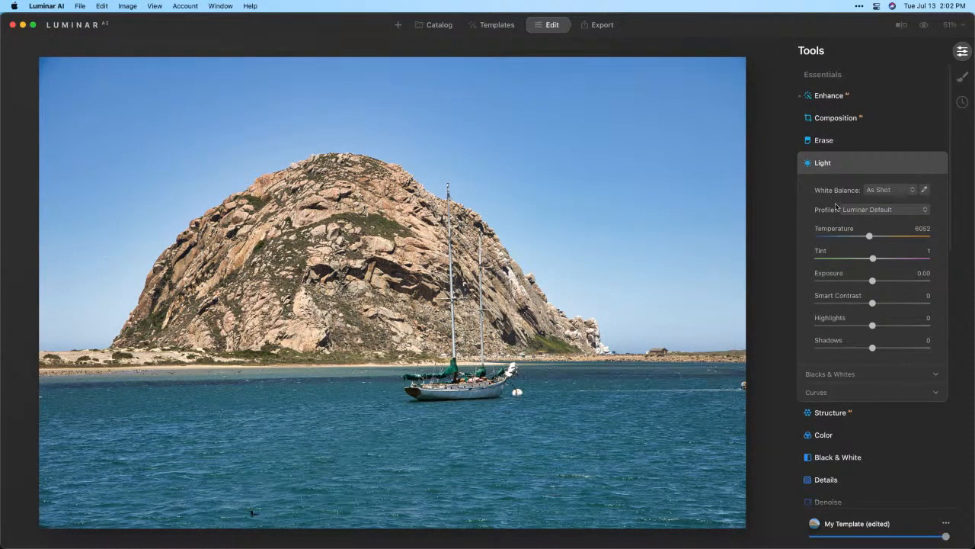
{"action": "left_click", "coordinate": [893, 194]}
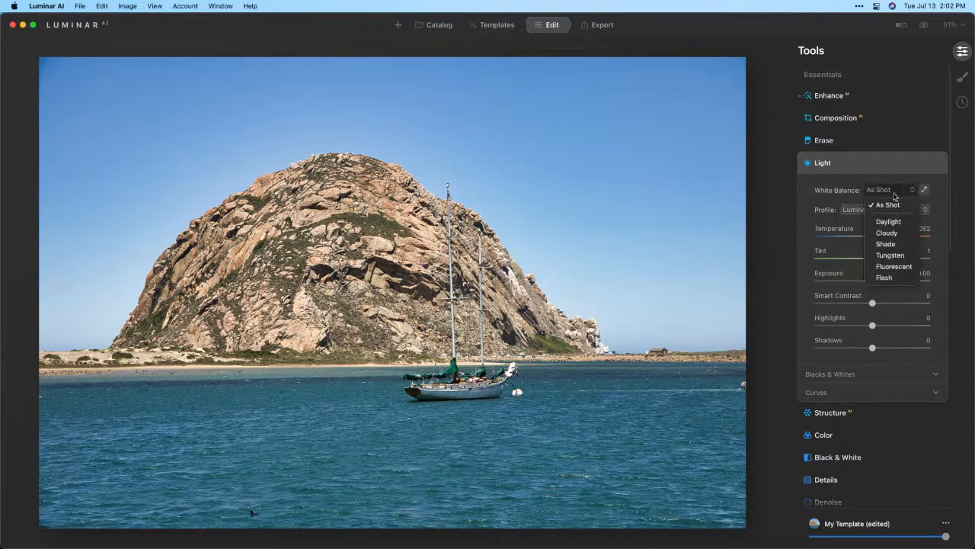
{"action": "left_click", "coordinate": [893, 222]}
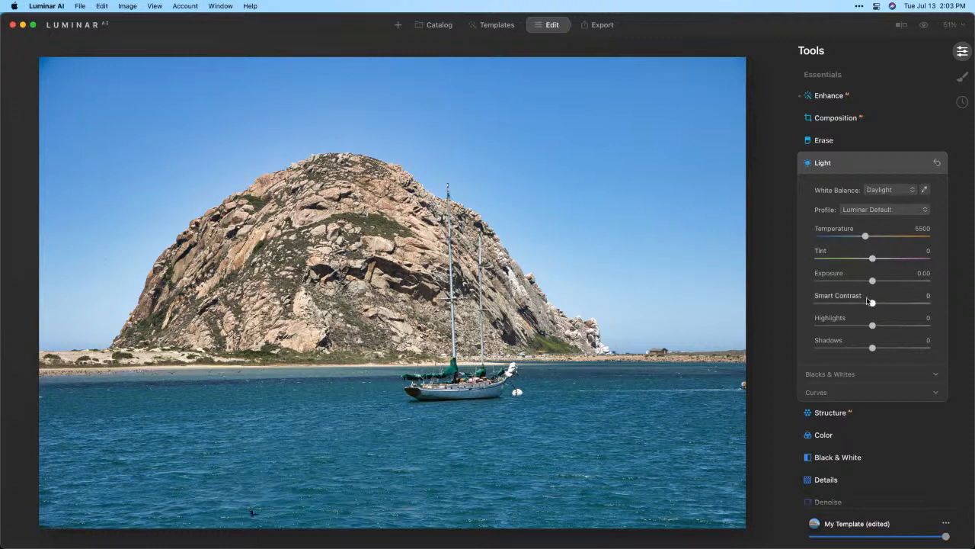
Warm the photo by setting Golden Hour to 25 in the Landscape tool.
{"action": "scroll", "coordinate": [869, 302], "scroll_direction": "down", "scroll_amount": 5}
{"action": "scroll", "coordinate": [853, 309], "scroll_direction": "down", "scroll_amount": 1}
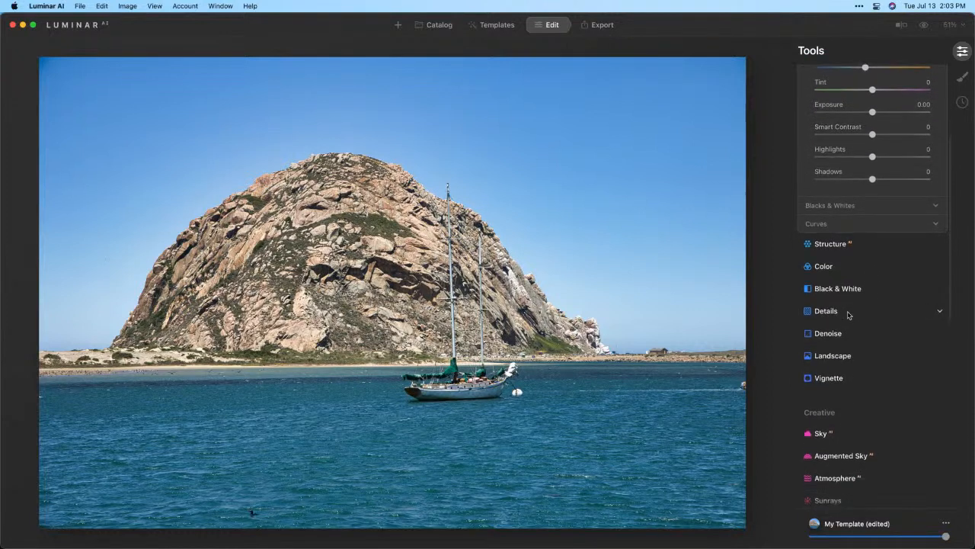
{"action": "left_click", "coordinate": [825, 353]}
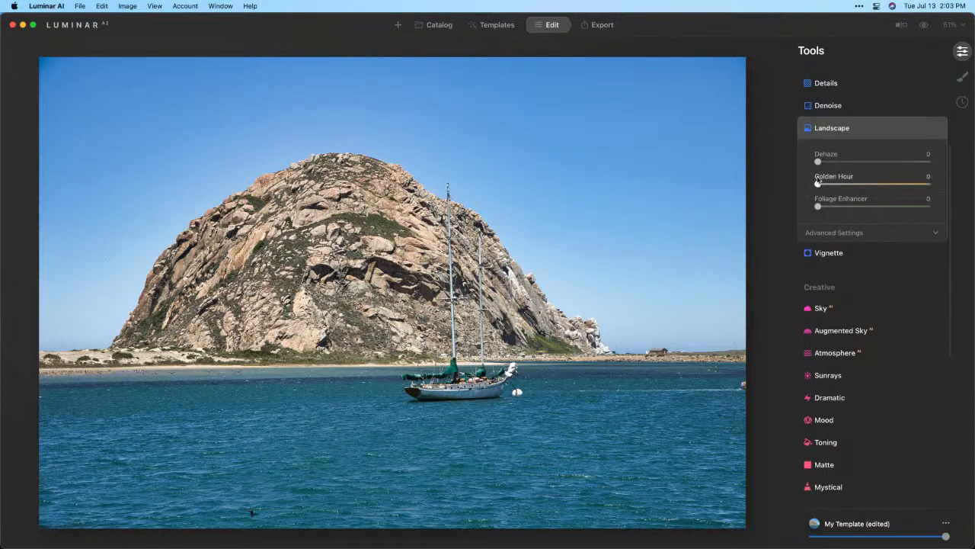
{"action": "left_click_drag", "start_coordinate": [819, 183], "coordinate": [851, 183]}
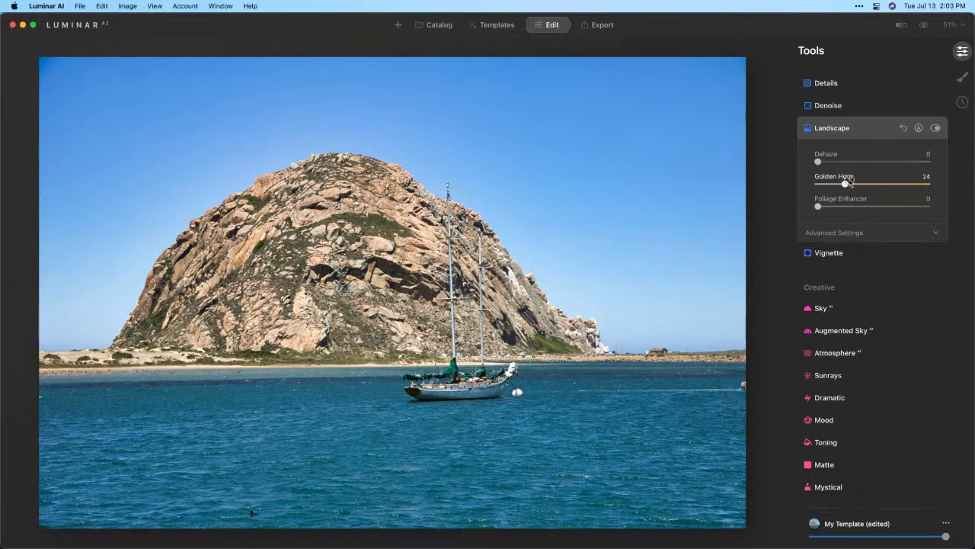
{"action": "left_click_drag", "start_coordinate": [851, 181], "coordinate": [852, 183]}
Straighten the horizon with Composition AI's automatic horizontal alignment and apply the crop.
{"action": "scroll", "coordinate": [827, 169], "scroll_direction": "up", "scroll_amount": 5}
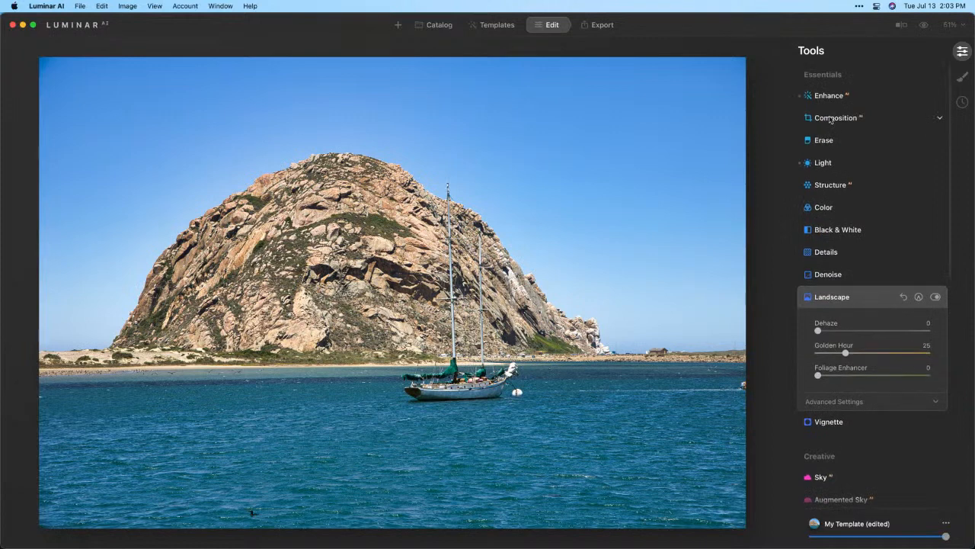
{"action": "left_click", "coordinate": [831, 119]}
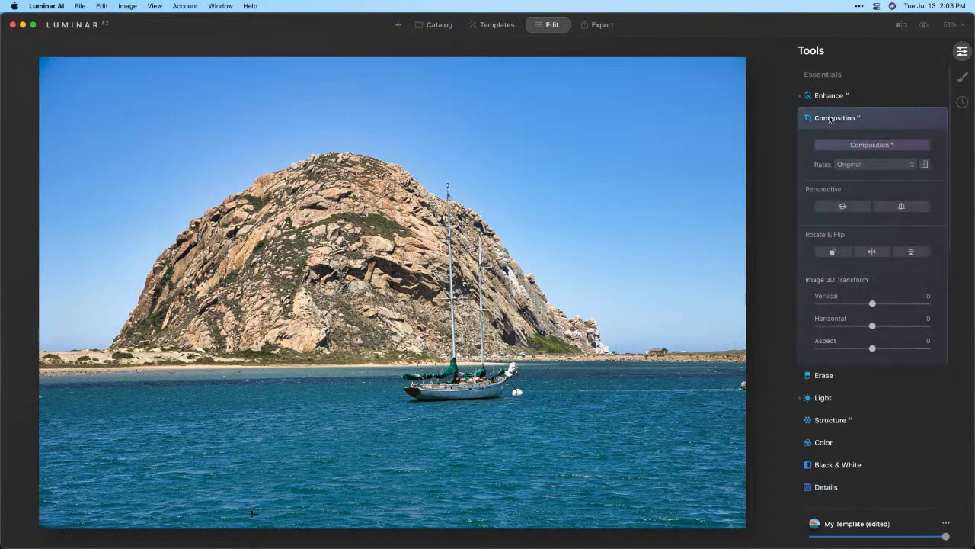
{"action": "left_click", "coordinate": [853, 207]}
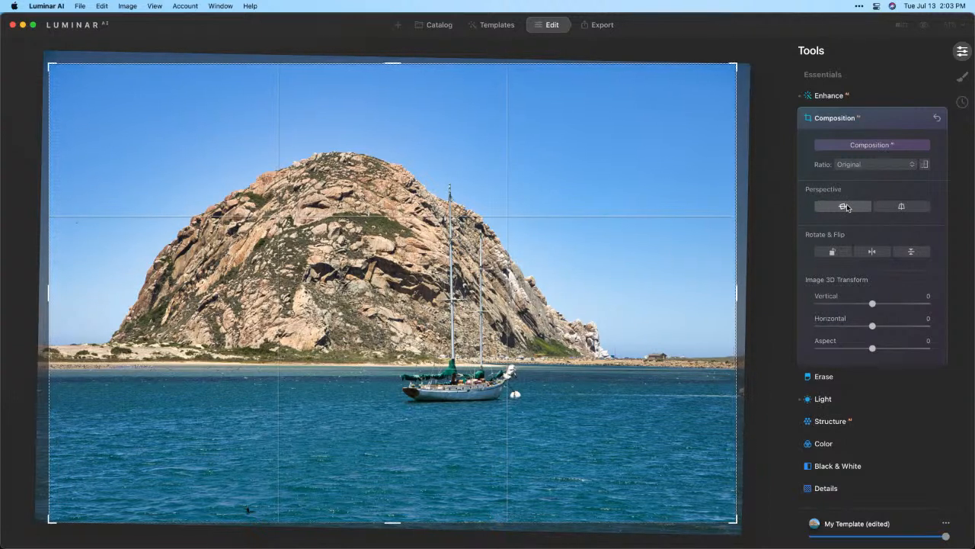
{"action": "key", "text": "Return"}
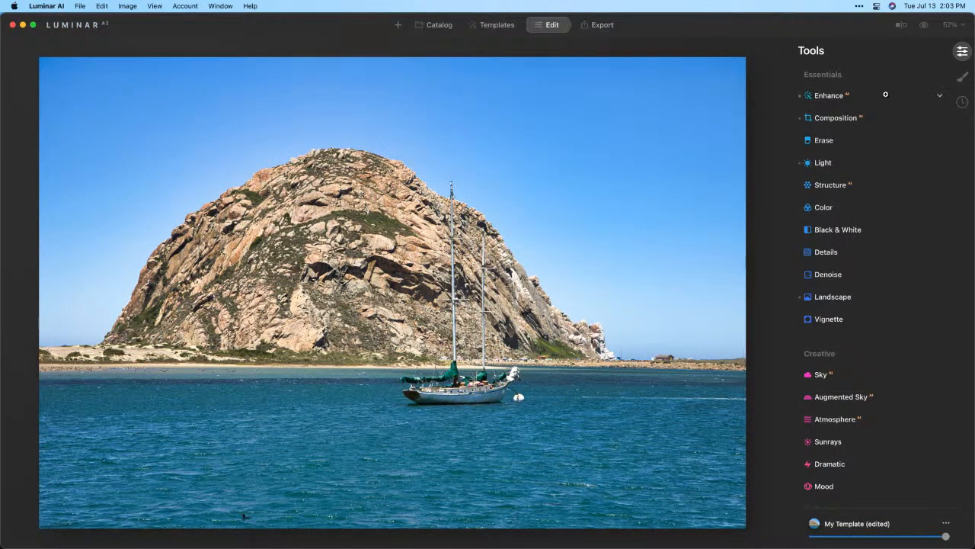
Add a Texture layer in Local Masking.
{"action": "left_click", "coordinate": [962, 77]}
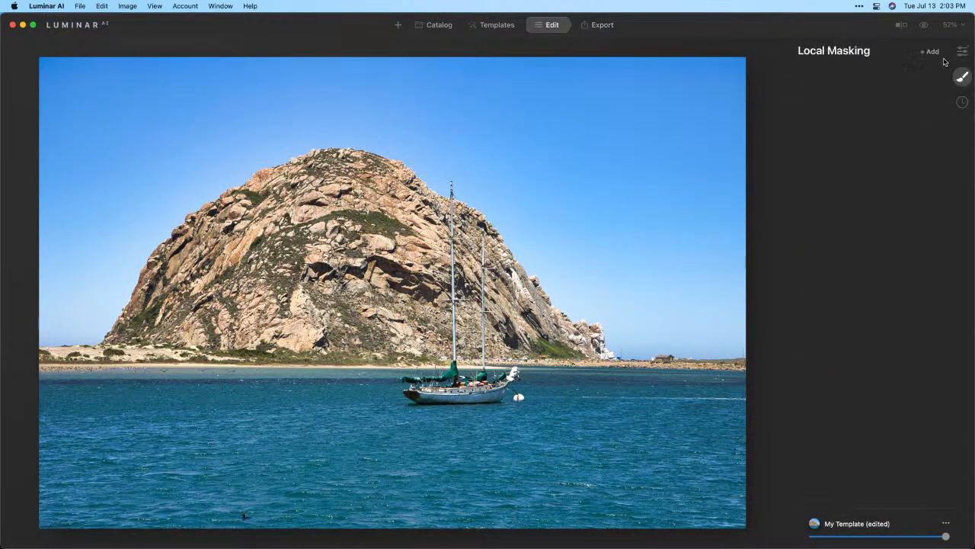
{"action": "left_click", "coordinate": [934, 52]}
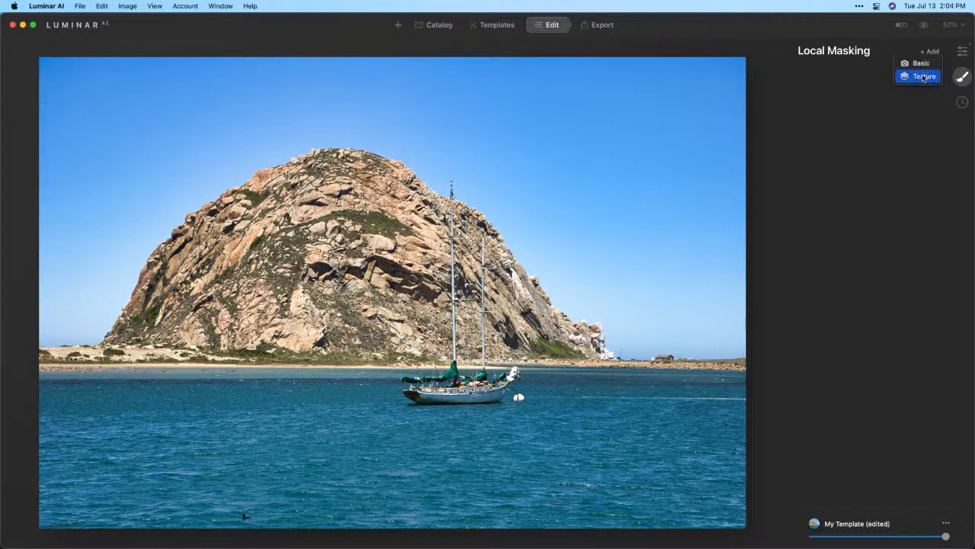
{"action": "left_click", "coordinate": [922, 76]}
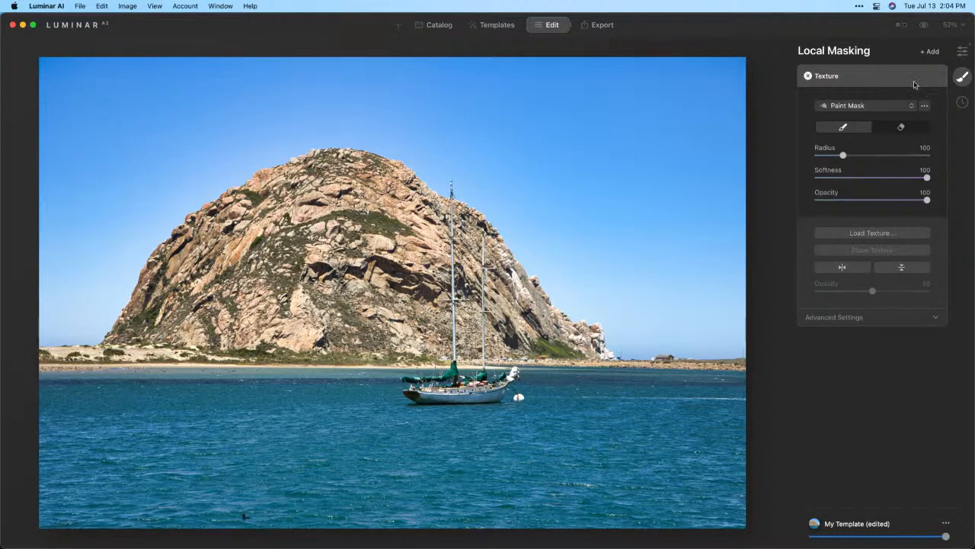
Load Edges_2_White.png from Sky-Texture-LUT > Borders and Textures > Paper_Texture_Kit > Paper_PNG as the texture and set its opacity to 100.
{"action": "left_click", "coordinate": [870, 233]}
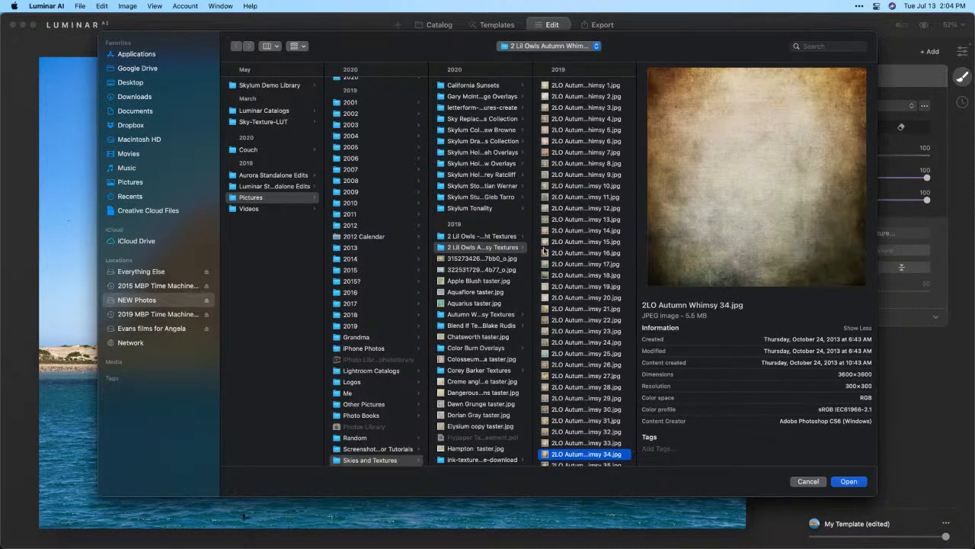
{"action": "left_click", "coordinate": [297, 200]}
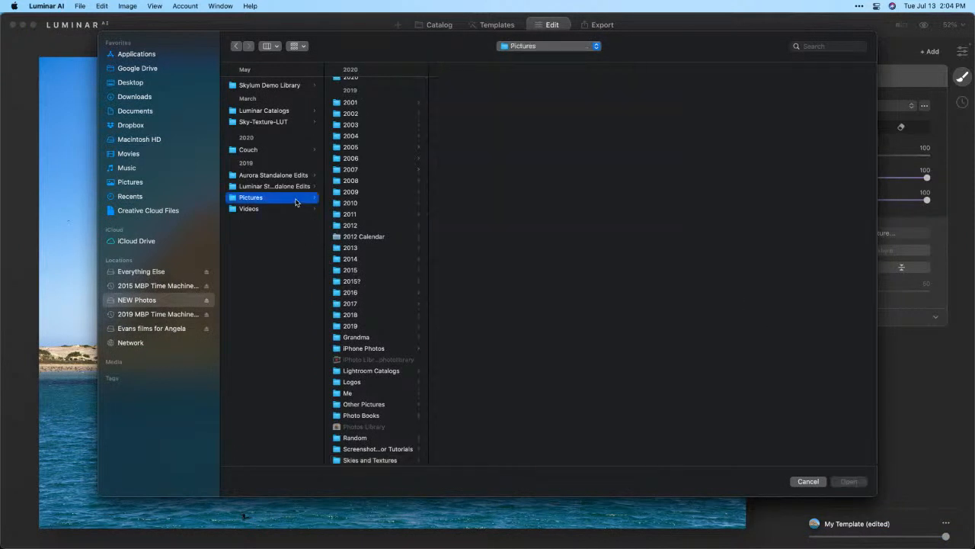
{"action": "scroll", "coordinate": [351, 331], "scroll_direction": "down", "scroll_amount": 1}
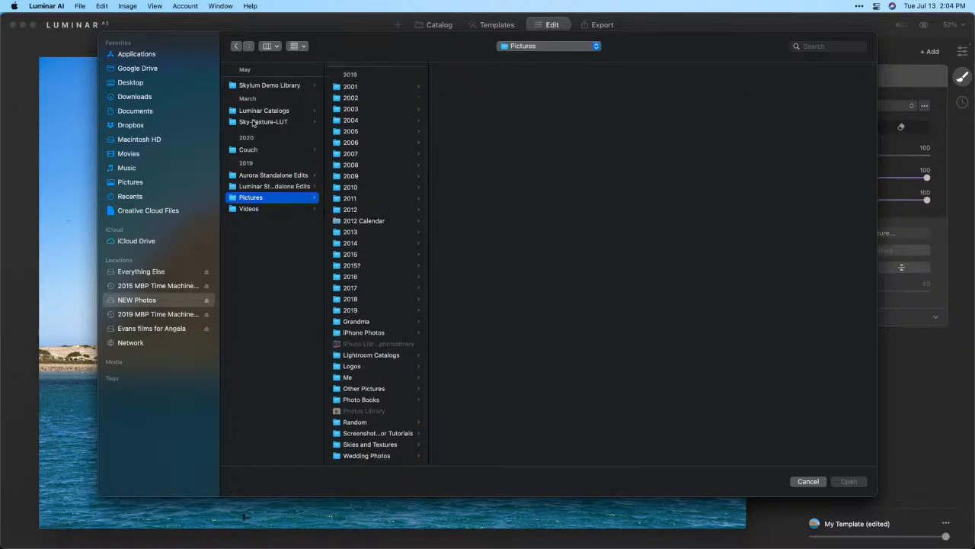
{"action": "left_click", "coordinate": [254, 124]}
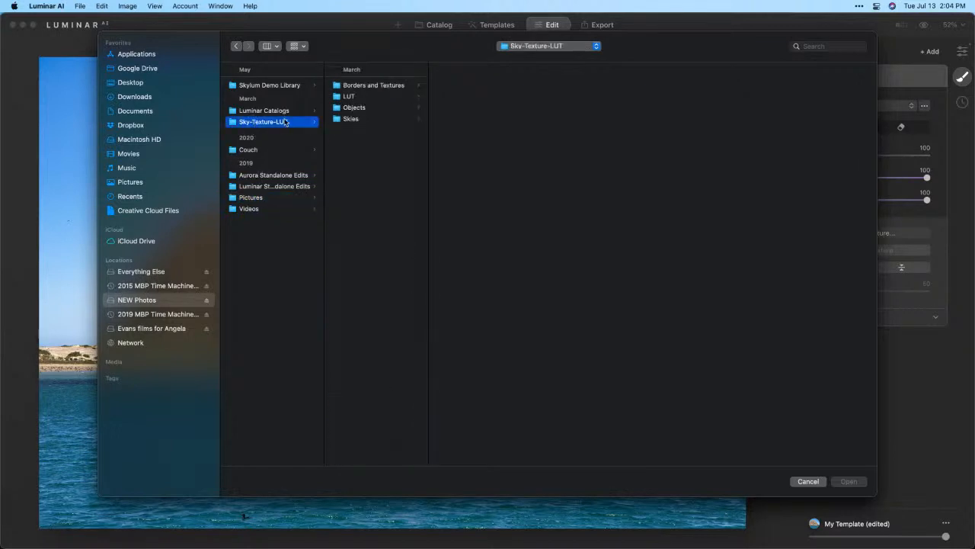
{"action": "left_click", "coordinate": [386, 86]}
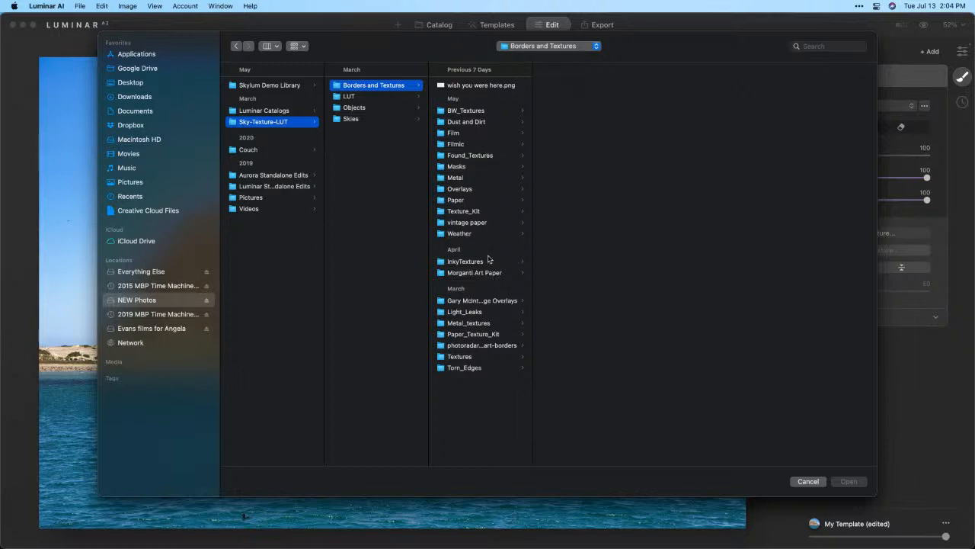
{"action": "left_click", "coordinate": [487, 335]}
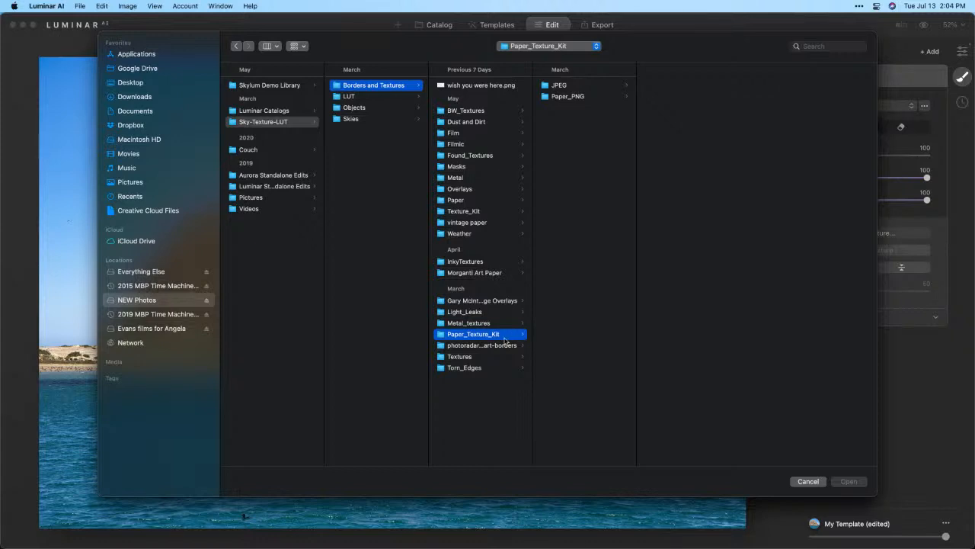
{"action": "left_click", "coordinate": [577, 99]}
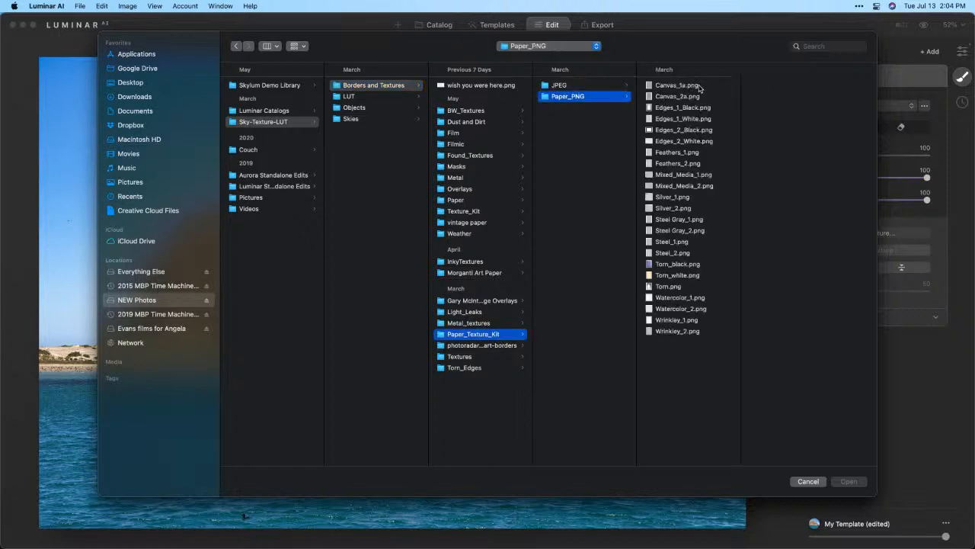
{"action": "left_click", "coordinate": [668, 142]}
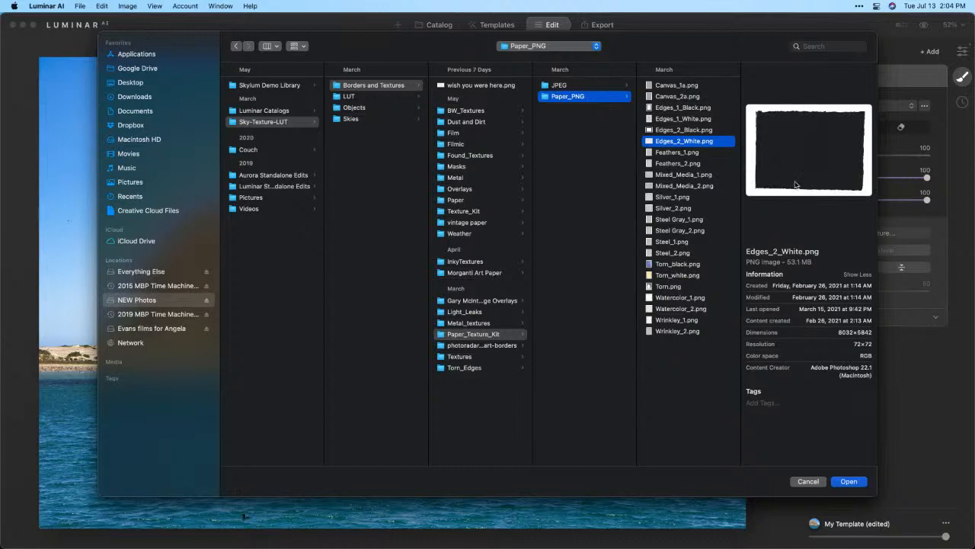
{"action": "left_click", "coordinate": [850, 481]}
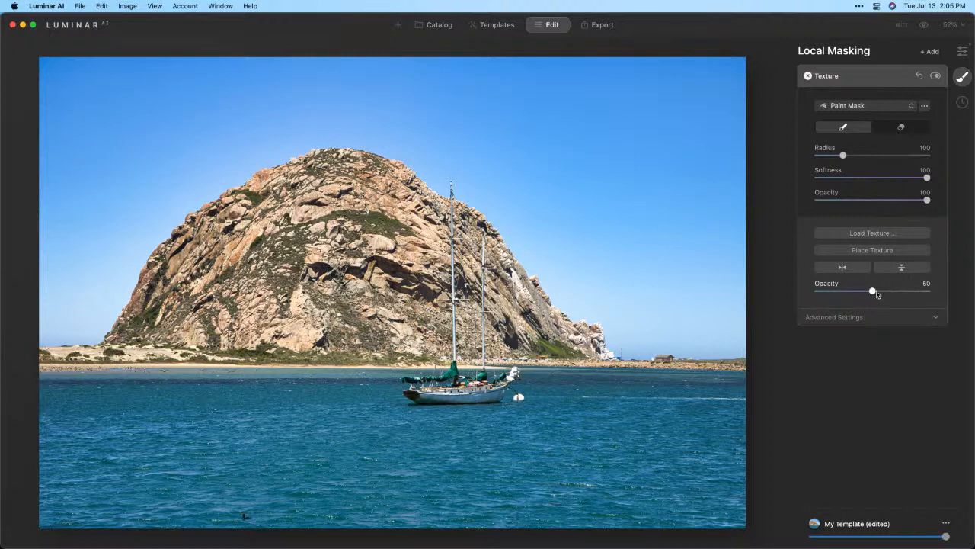
{"action": "left_click_drag", "start_coordinate": [872, 294], "coordinate": [945, 293]}
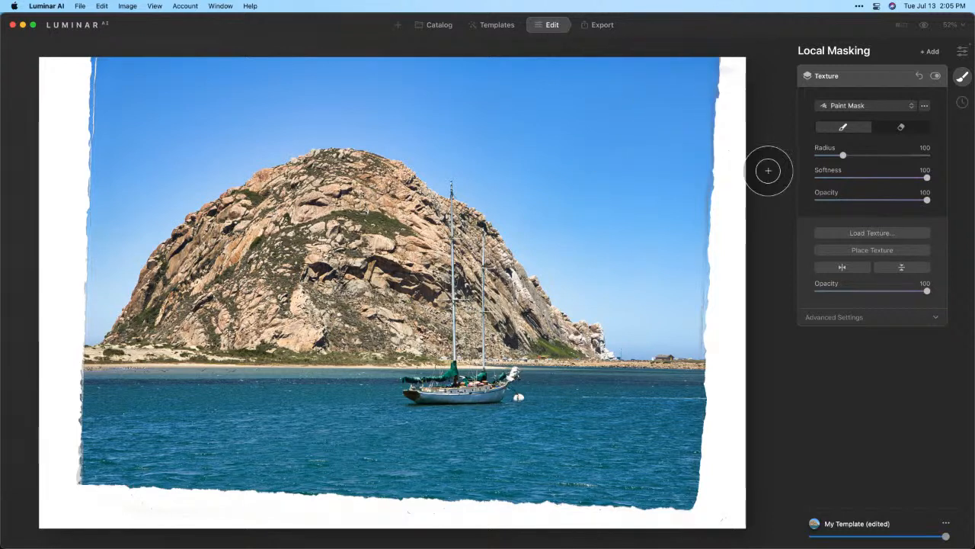
Place the white border texture by lowering its upper edge into the photo, rotating it slightly counter-clockwise and extending its lower-left corner outward.
{"action": "left_click", "coordinate": [834, 250]}
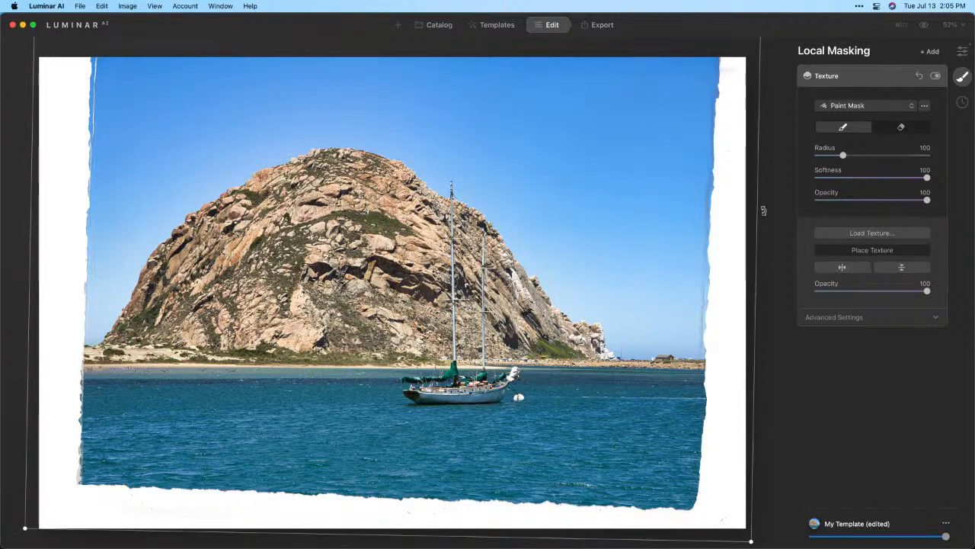
{"action": "left_click", "coordinate": [949, 25]}
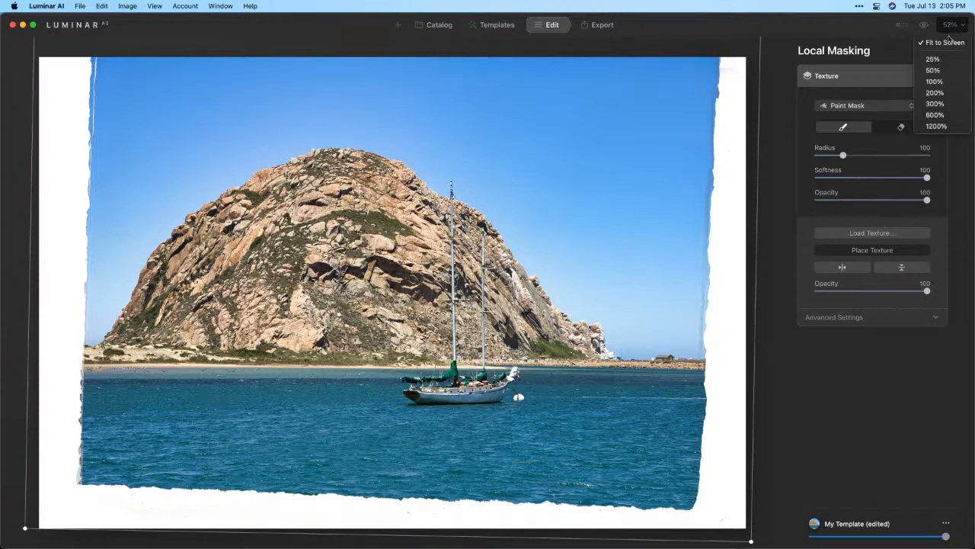
{"action": "left_click", "coordinate": [942, 59]}
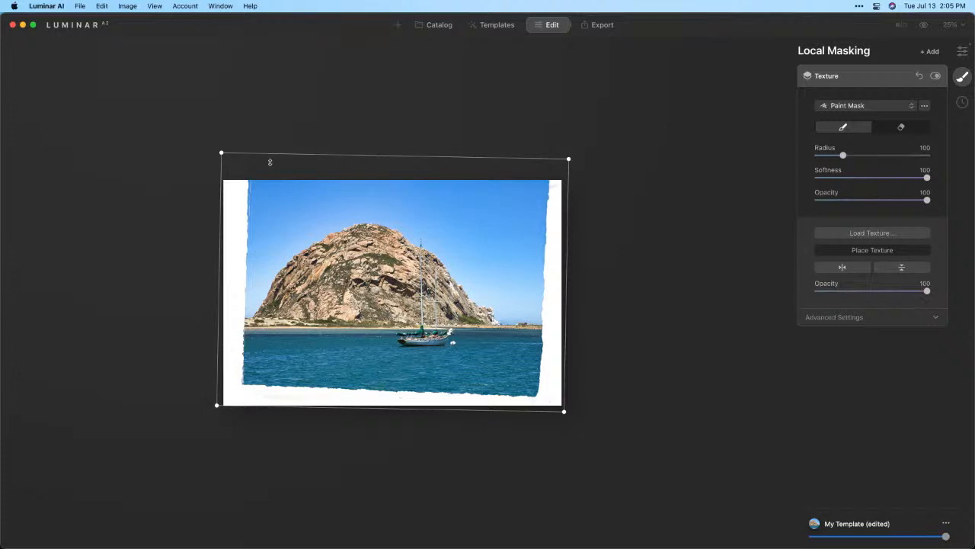
{"action": "left_click_drag", "start_coordinate": [263, 152], "coordinate": [263, 168]}
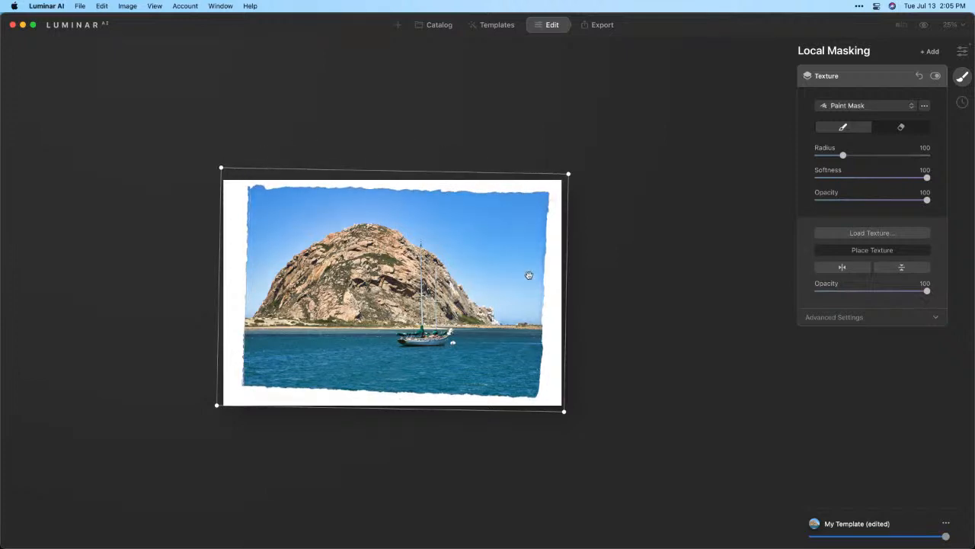
{"action": "left_click_drag", "start_coordinate": [592, 264], "coordinate": [591, 262]}
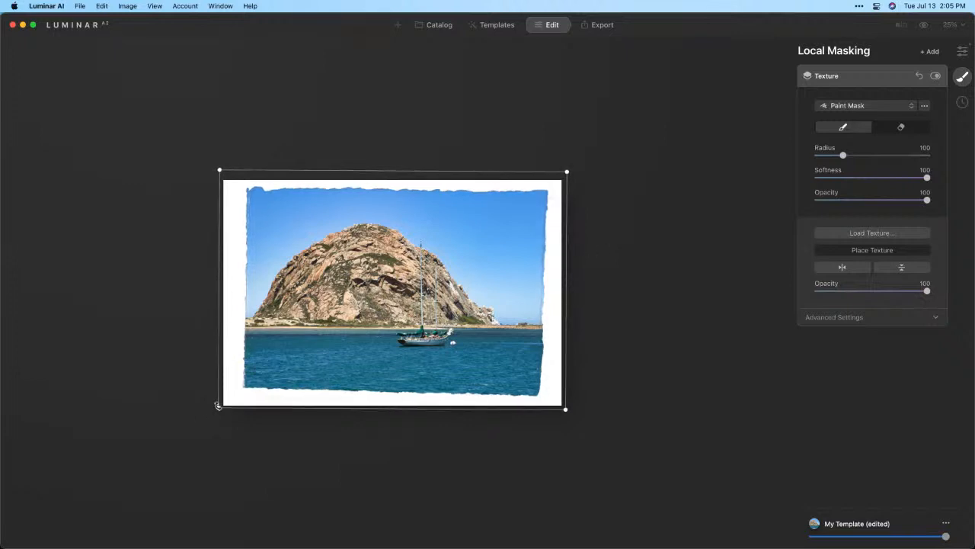
{"action": "left_click_drag", "start_coordinate": [218, 406], "coordinate": [214, 411]}
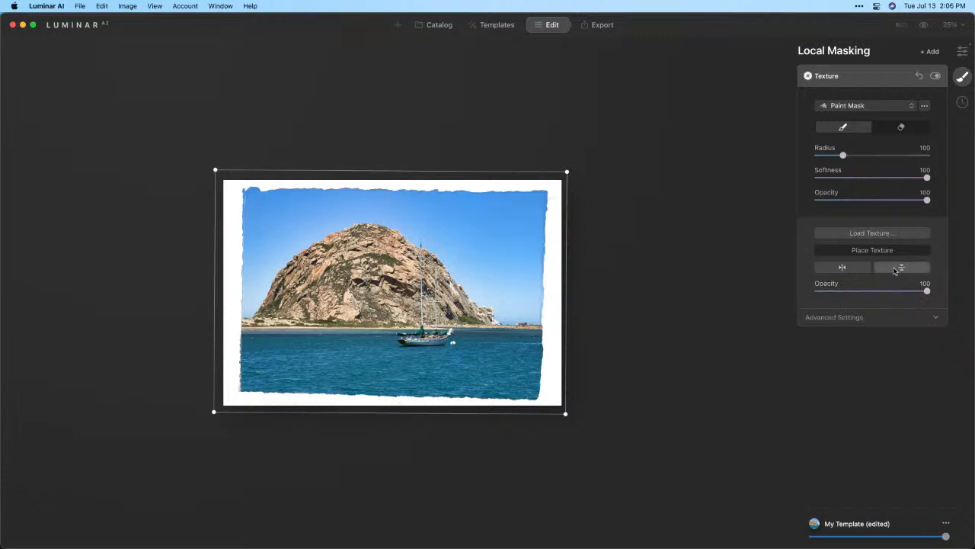
Flip the border texture vertically, then stretch its sides outward and rotate it slightly clockwise to leave a thin torn frame, and finish placing it.
{"action": "left_click", "coordinate": [912, 274]}
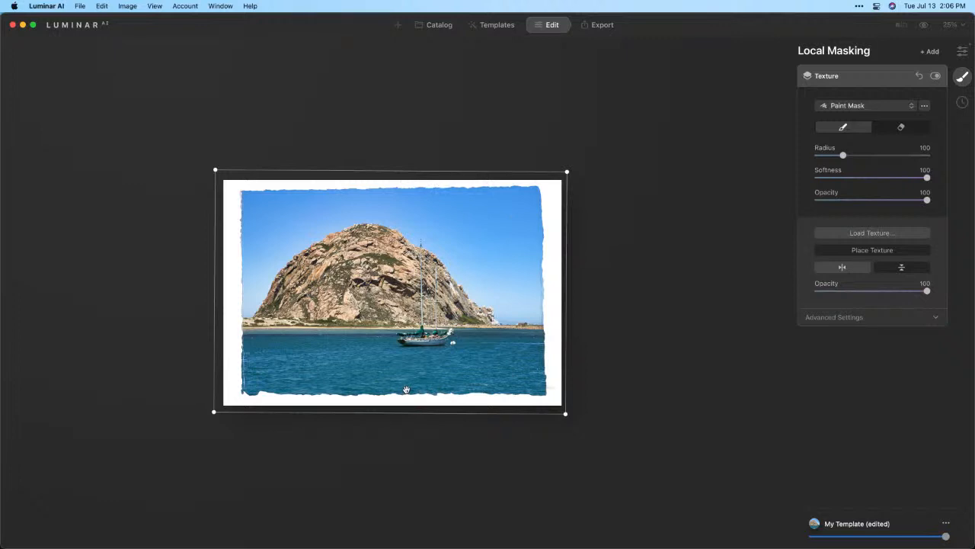
{"action": "left_click_drag", "start_coordinate": [586, 340], "coordinate": [586, 342]}
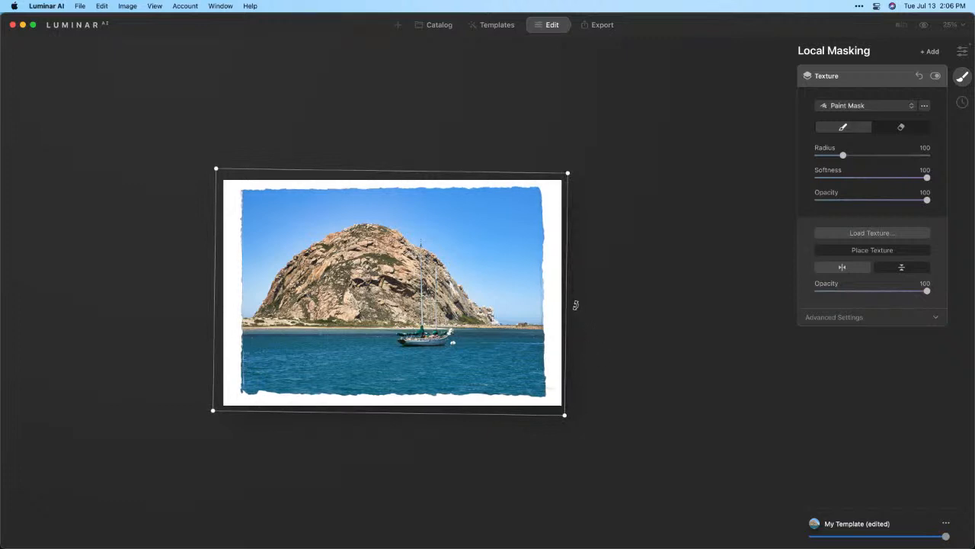
{"action": "left_click_drag", "start_coordinate": [567, 297], "coordinate": [575, 299]}
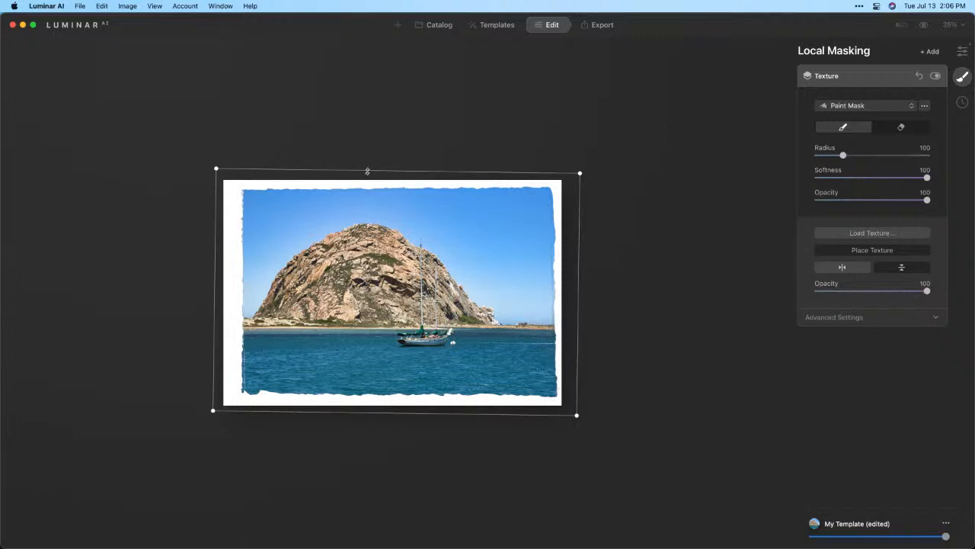
{"action": "left_click_drag", "start_coordinate": [367, 171], "coordinate": [372, 167]}
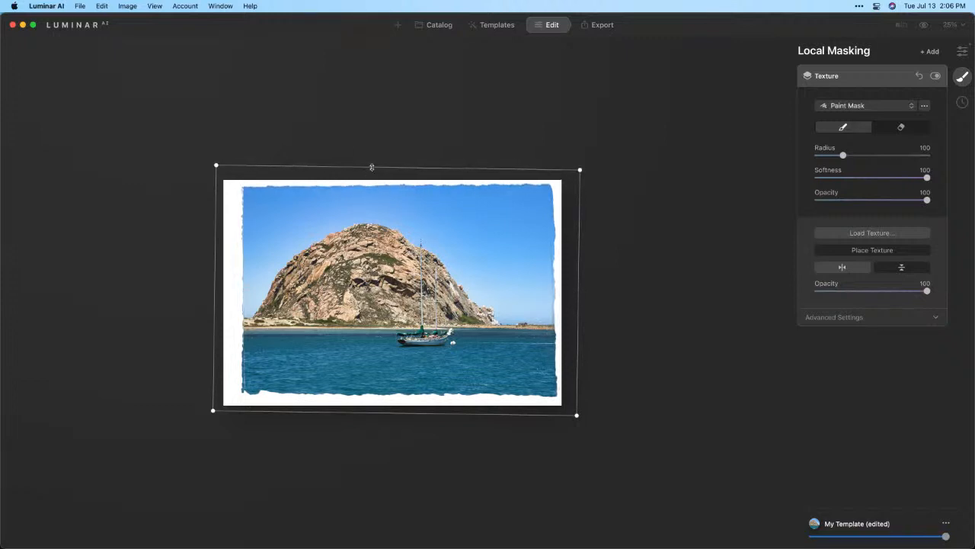
{"action": "left_click_drag", "start_coordinate": [213, 298], "coordinate": [201, 303]}
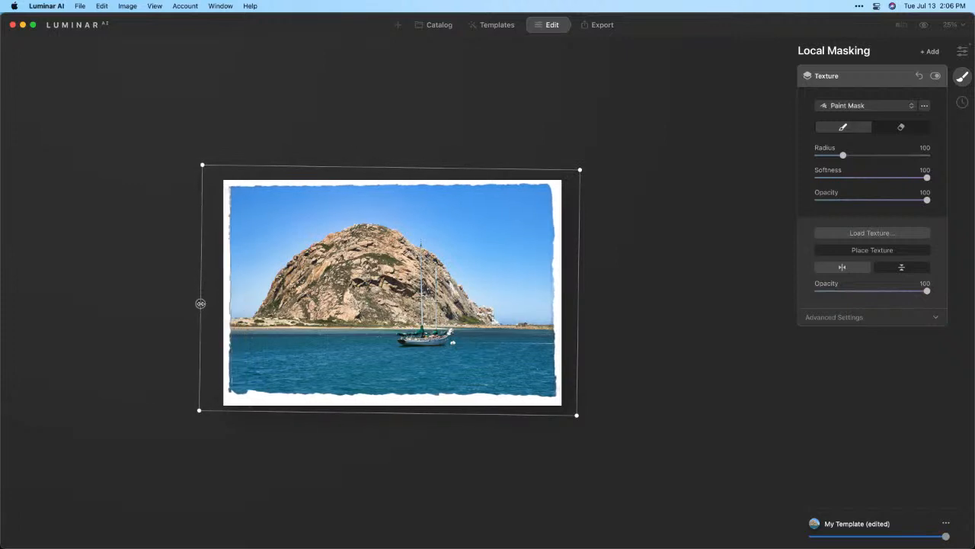
{"action": "left_click_drag", "start_coordinate": [337, 414], "coordinate": [337, 417]}
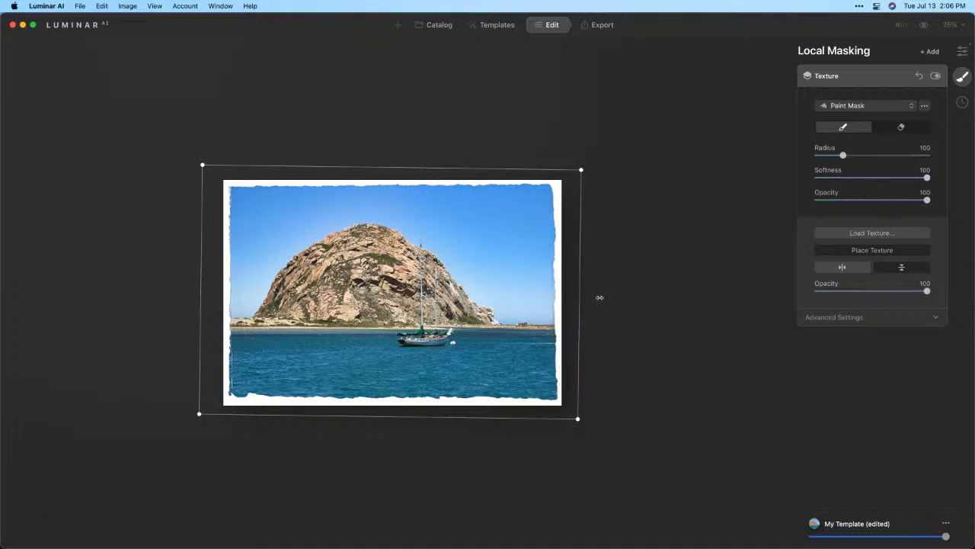
{"action": "left_click_drag", "start_coordinate": [599, 296], "coordinate": [601, 296]}
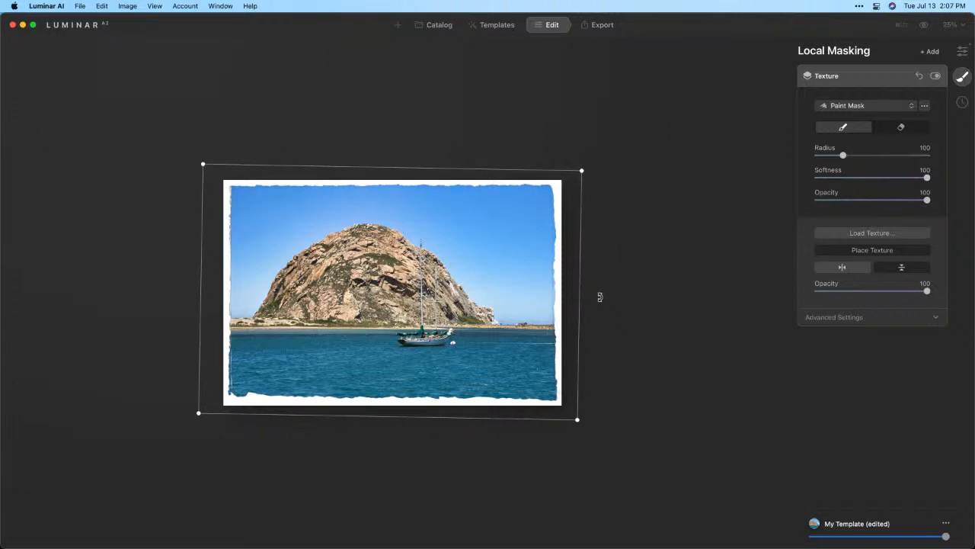
{"action": "key", "text": "Return"}
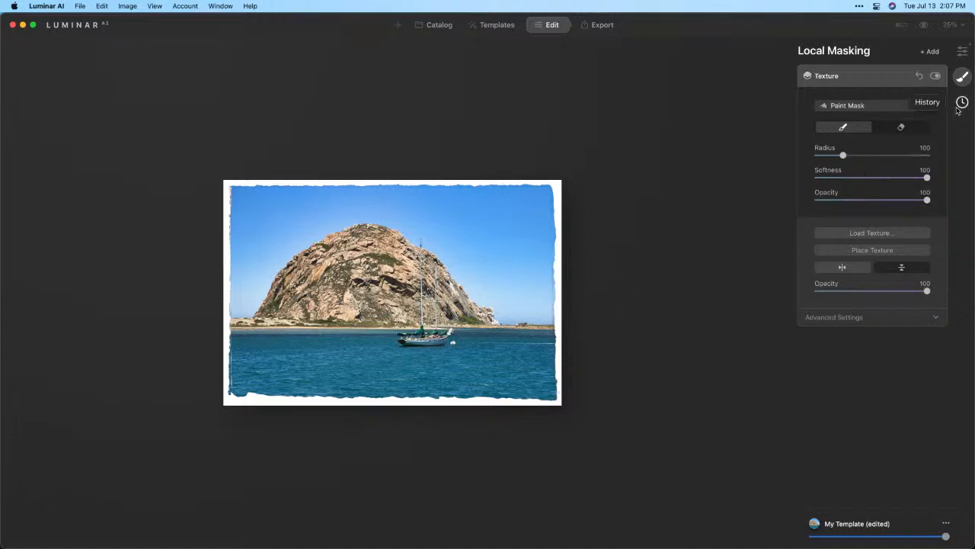
Add a second Texture layer using wish you were here.png from Desktop > Coffee Break Assets and set its opacity to 100.
{"action": "left_click", "coordinate": [934, 52]}
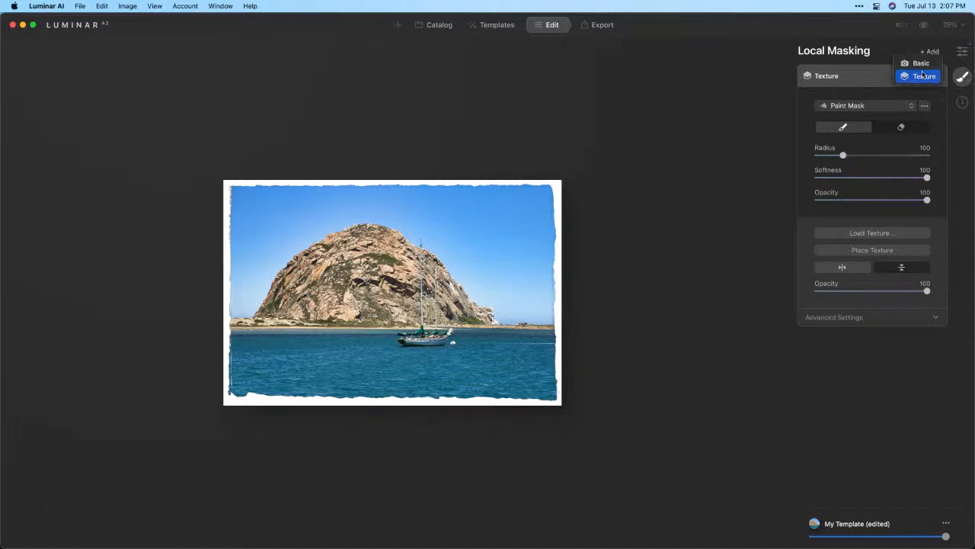
{"action": "left_click", "coordinate": [925, 76]}
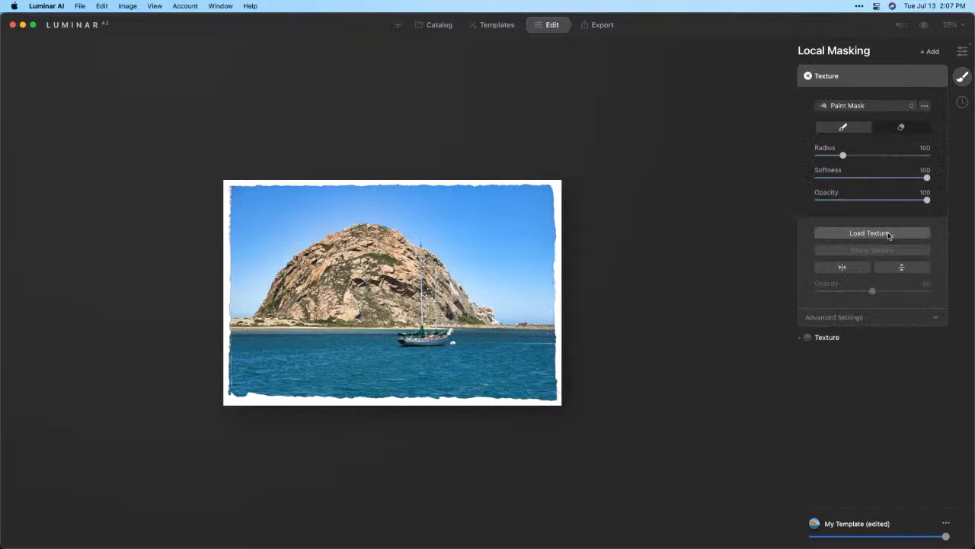
{"action": "left_click", "coordinate": [883, 233]}
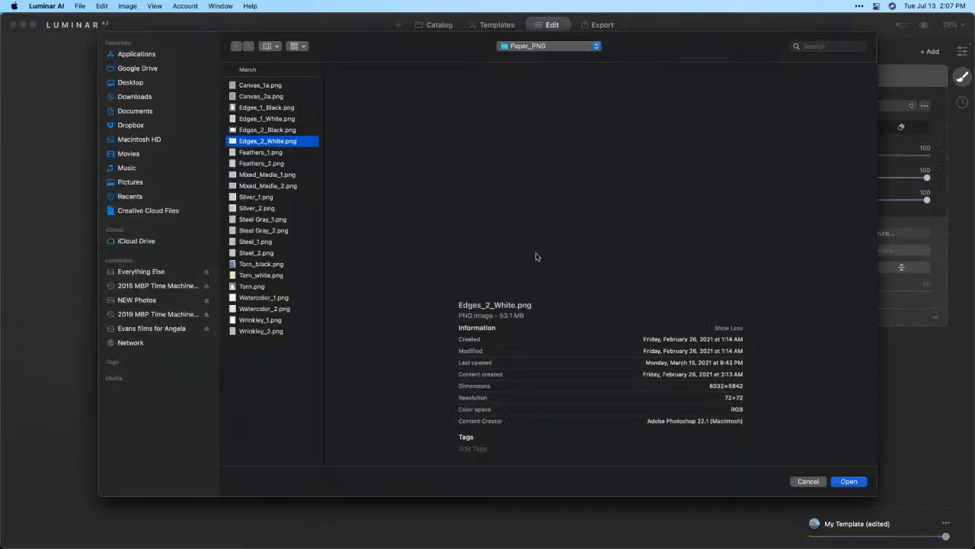
{"action": "left_click", "coordinate": [130, 83]}
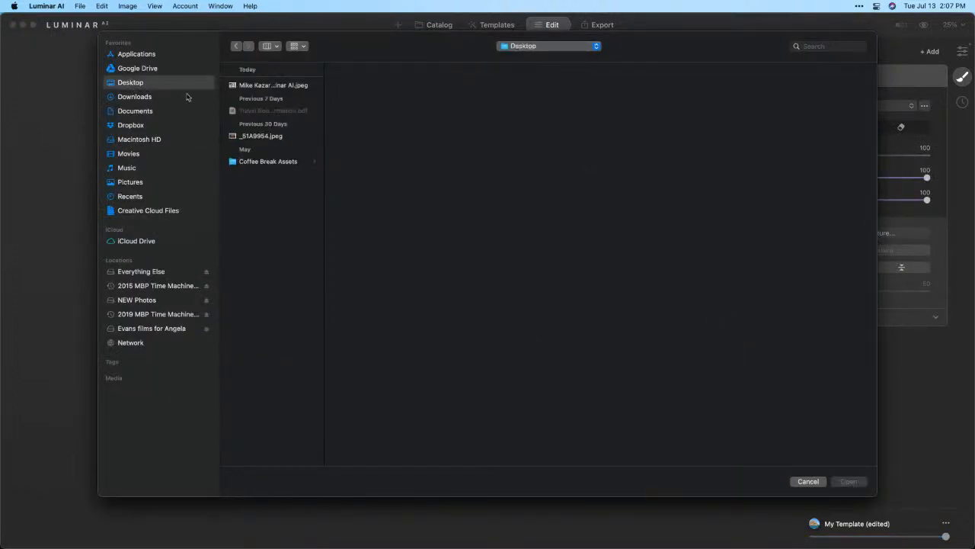
{"action": "left_click", "coordinate": [265, 161]}
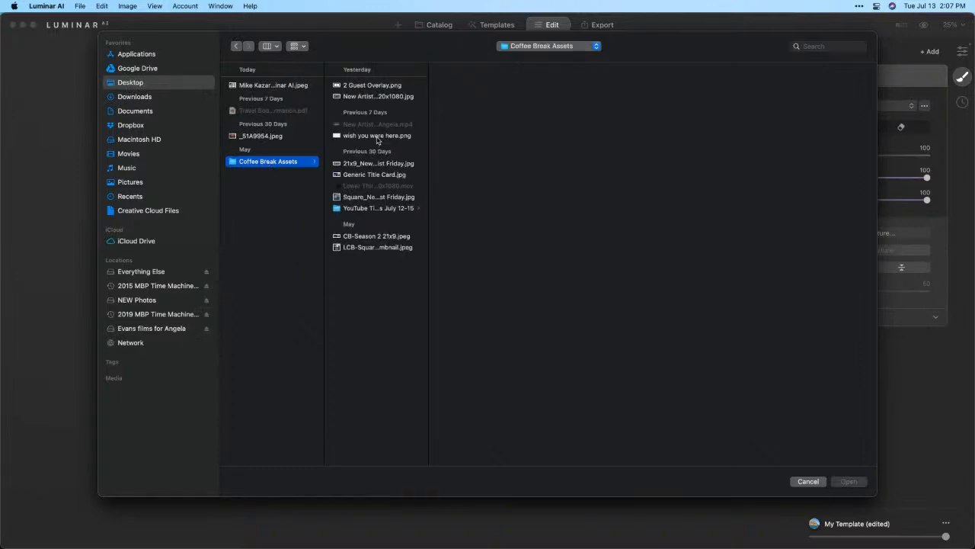
{"action": "left_click", "coordinate": [377, 137]}
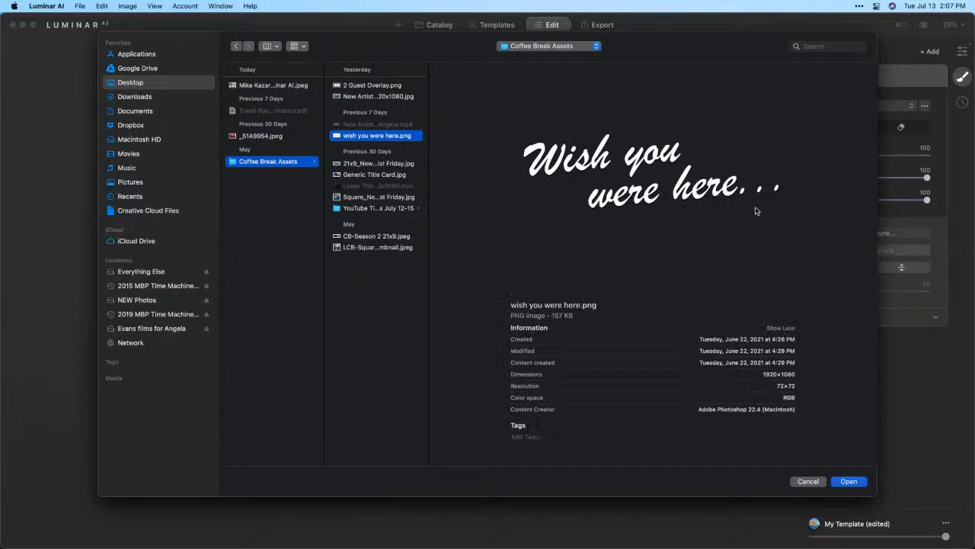
{"action": "left_click", "coordinate": [848, 482]}
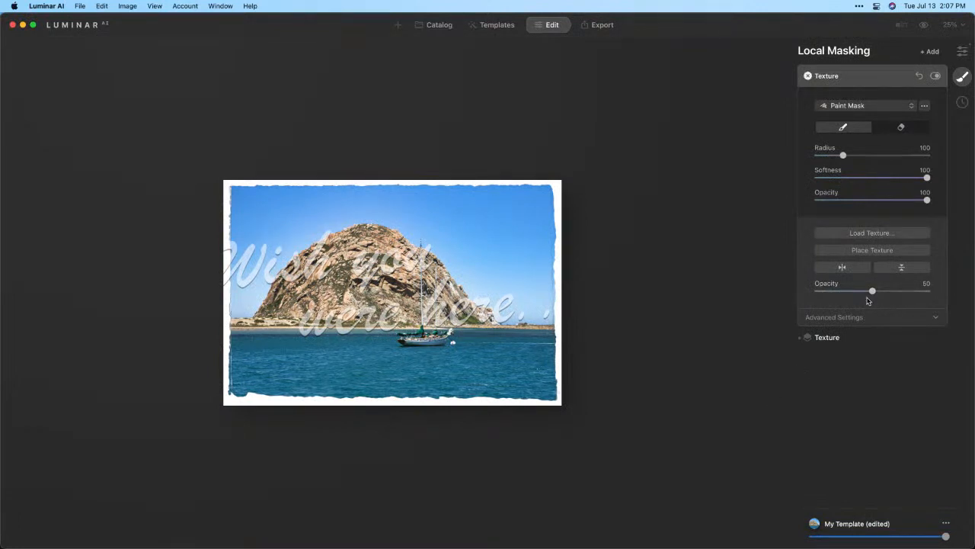
{"action": "left_click_drag", "start_coordinate": [873, 293], "coordinate": [958, 291]}
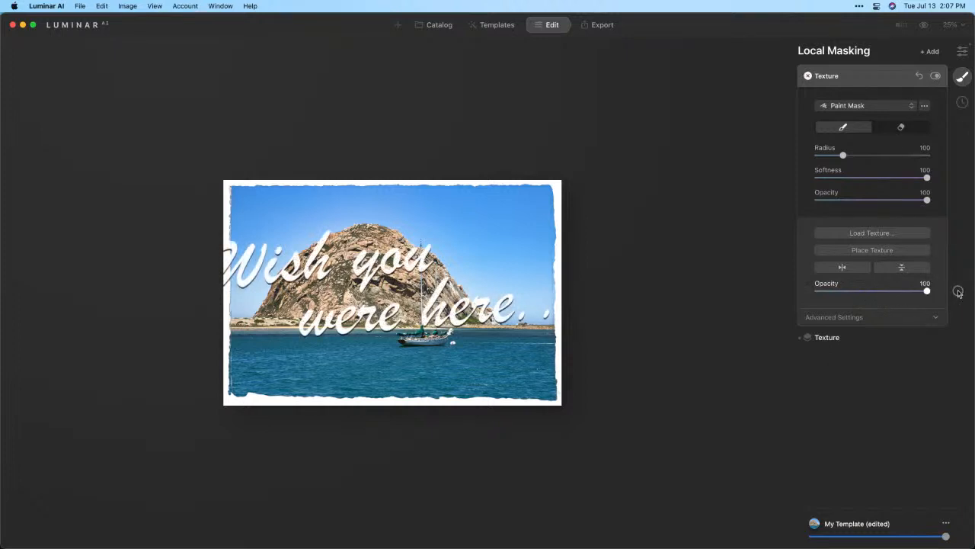
Scale the "Wish you were here..." texture to under half its size and position it over the water in the photo's lower-left area.
{"action": "left_click", "coordinate": [949, 25]}
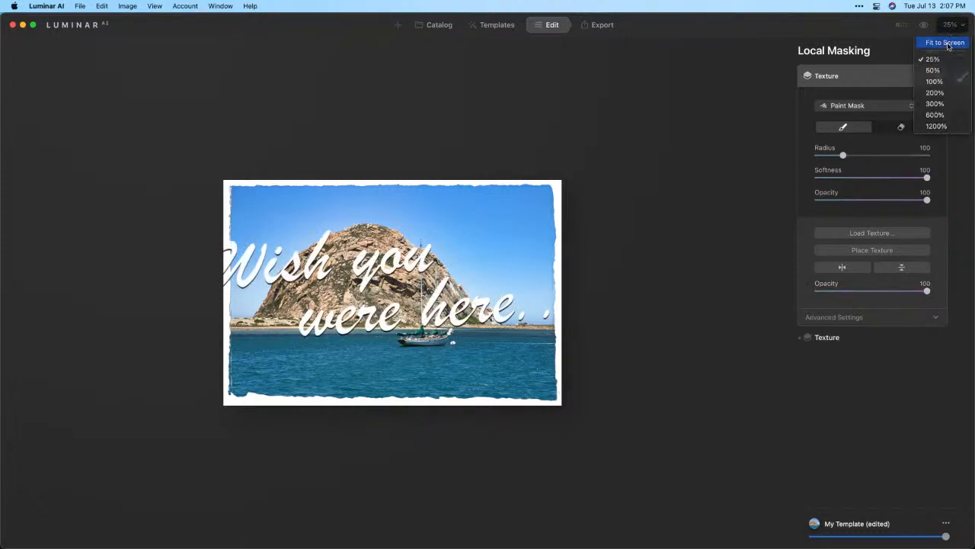
{"action": "left_click", "coordinate": [944, 44]}
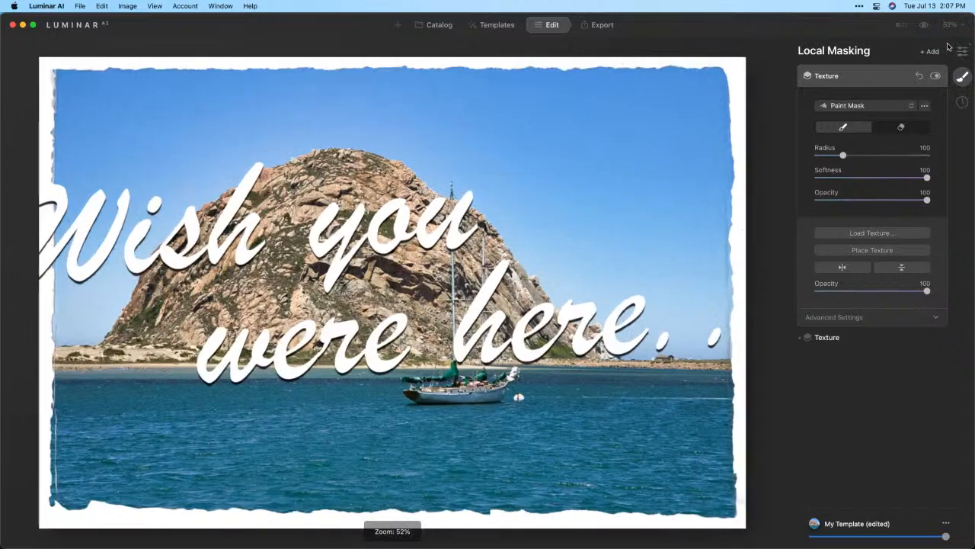
{"action": "left_click", "coordinate": [870, 251]}
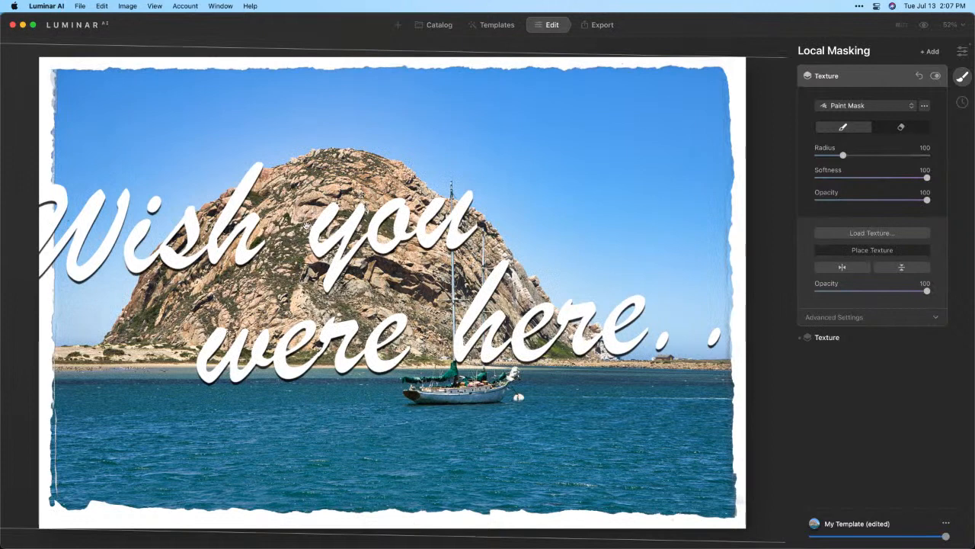
{"action": "left_click_drag", "start_coordinate": [306, 226], "coordinate": [410, 293]}
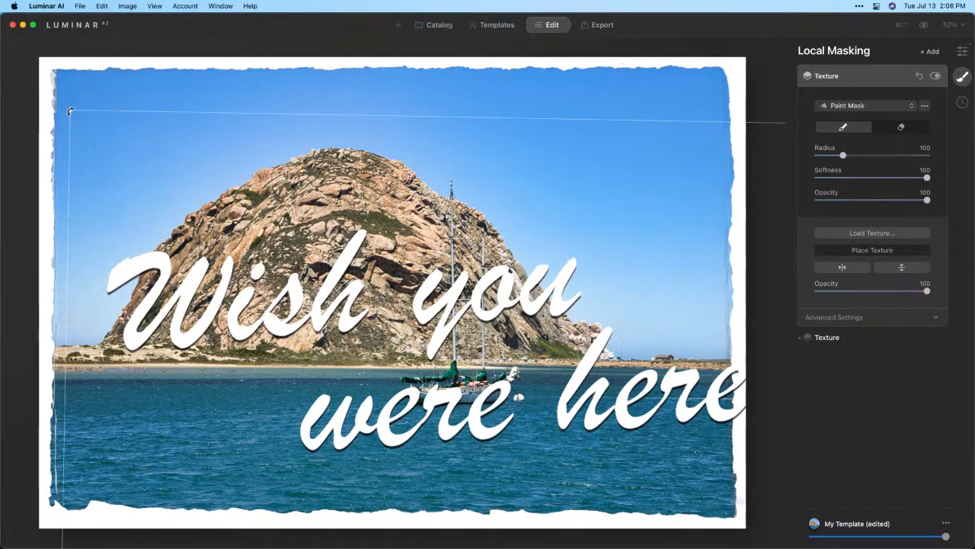
{"action": "left_click_drag", "start_coordinate": [69, 111], "coordinate": [550, 392]}
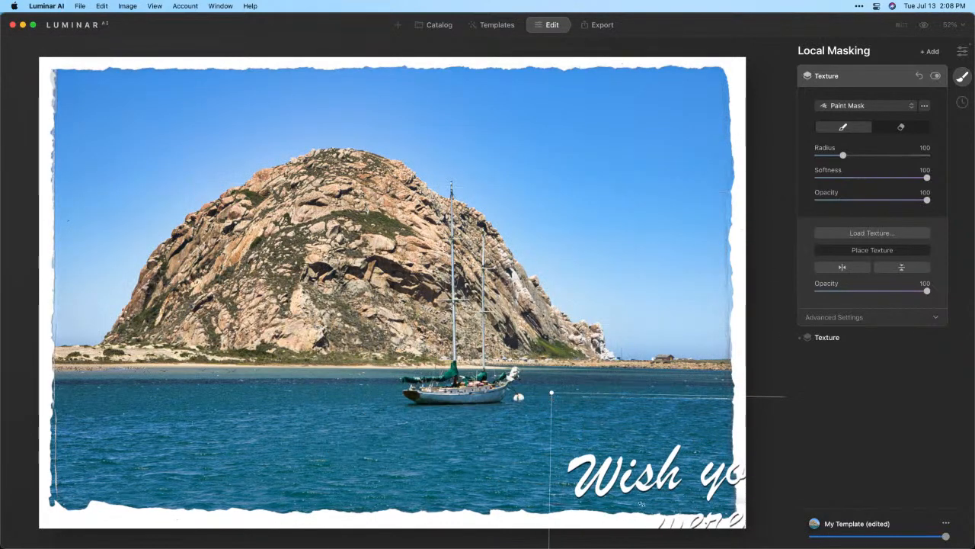
{"action": "left_click_drag", "start_coordinate": [640, 503], "coordinate": [193, 401]}
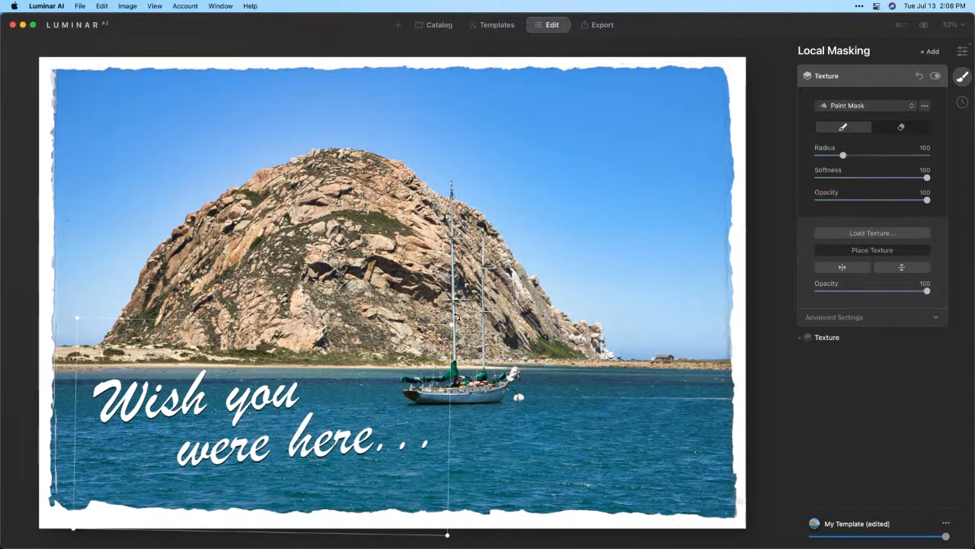
Tilt the text overlay slightly counter-clockwise, nudge it into position over the water and finish placing it.
{"action": "left_click_drag", "start_coordinate": [455, 315], "coordinate": [435, 284]}
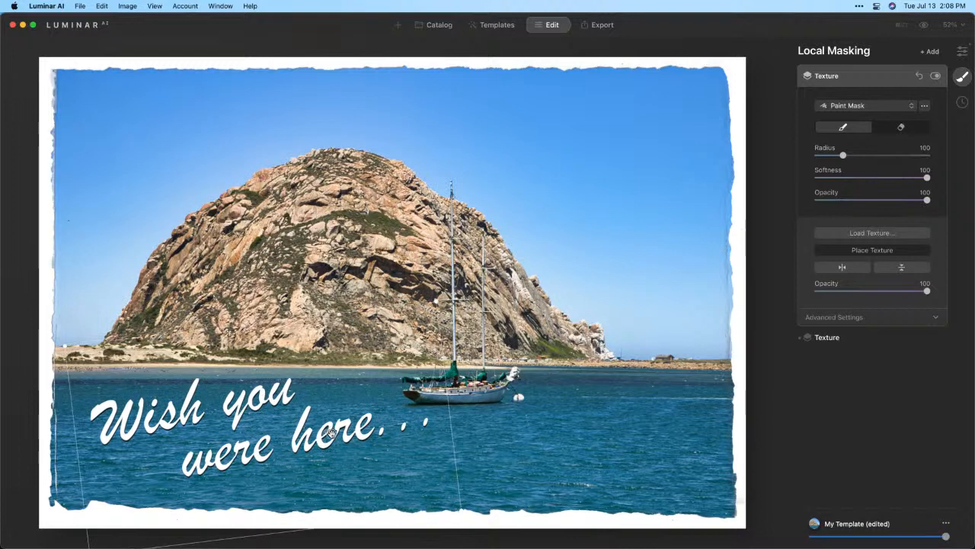
{"action": "left_click_drag", "start_coordinate": [331, 432], "coordinate": [334, 435]}
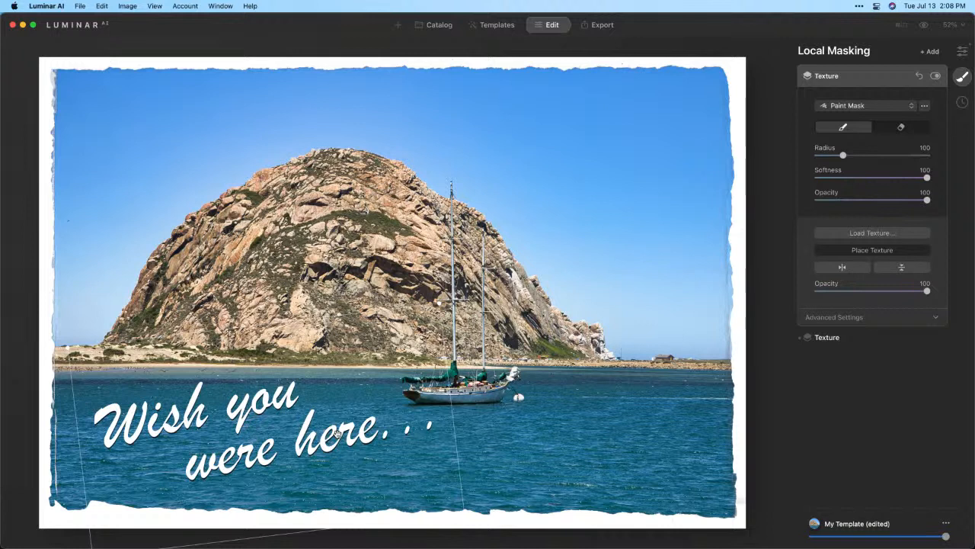
{"action": "key", "text": "Return"}
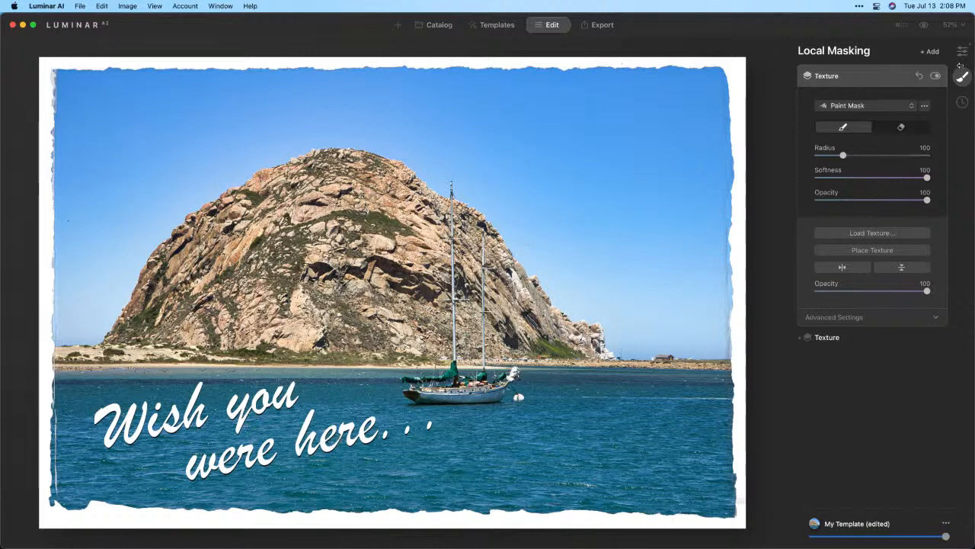
Add the Clouds 6 object to the sky behind the rock with Augmented Sky.
{"action": "left_click", "coordinate": [963, 51]}
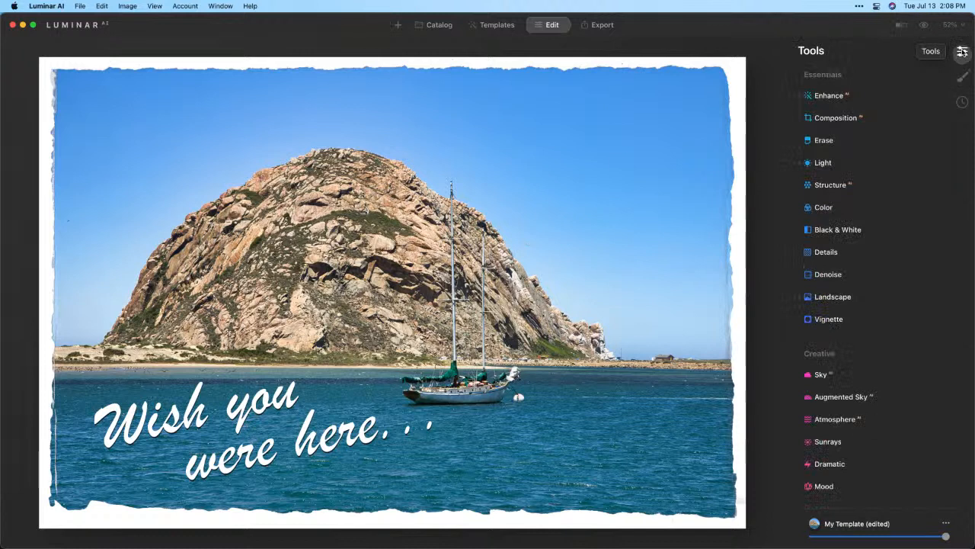
{"action": "left_click", "coordinate": [860, 379]}
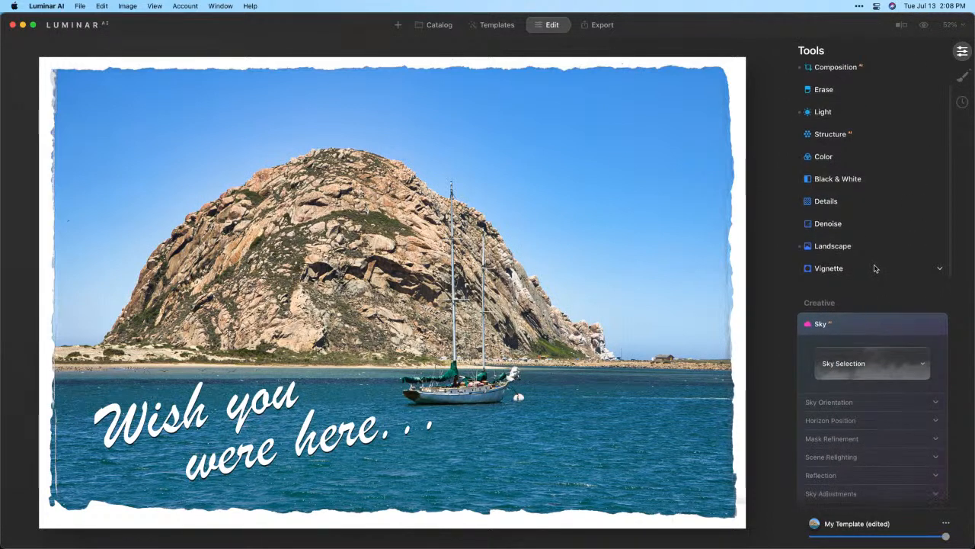
{"action": "scroll", "coordinate": [855, 322], "scroll_direction": "down", "scroll_amount": 2}
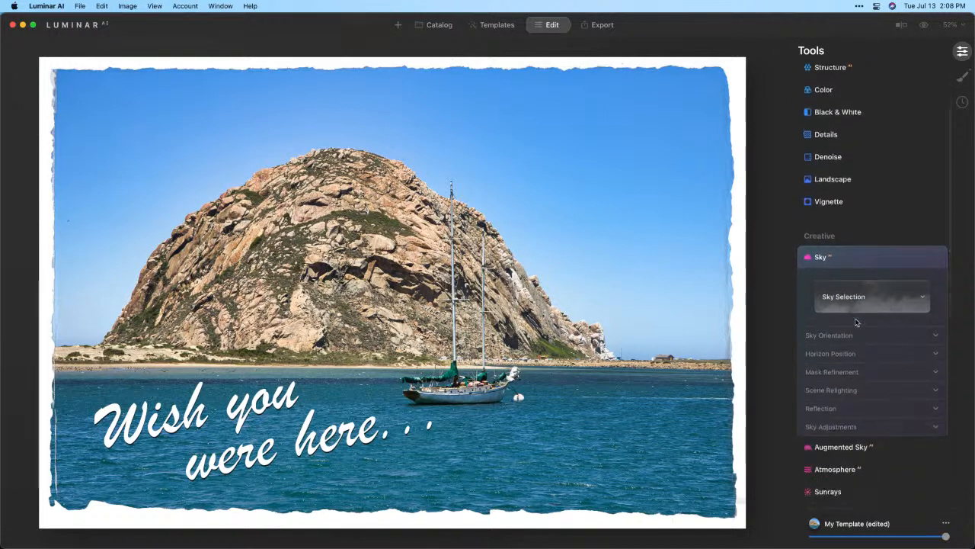
{"action": "scroll", "coordinate": [855, 322], "scroll_direction": "down", "scroll_amount": 2}
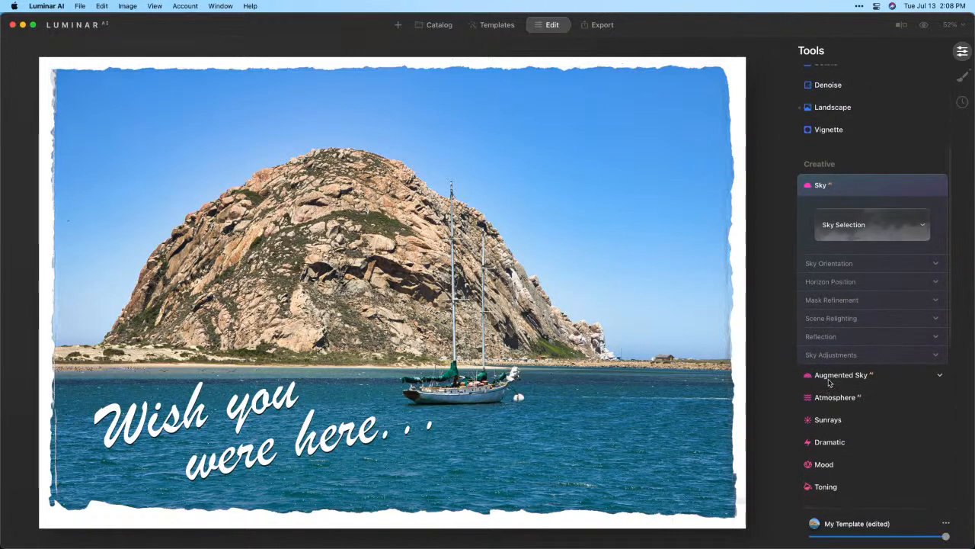
{"action": "left_click", "coordinate": [829, 377]}
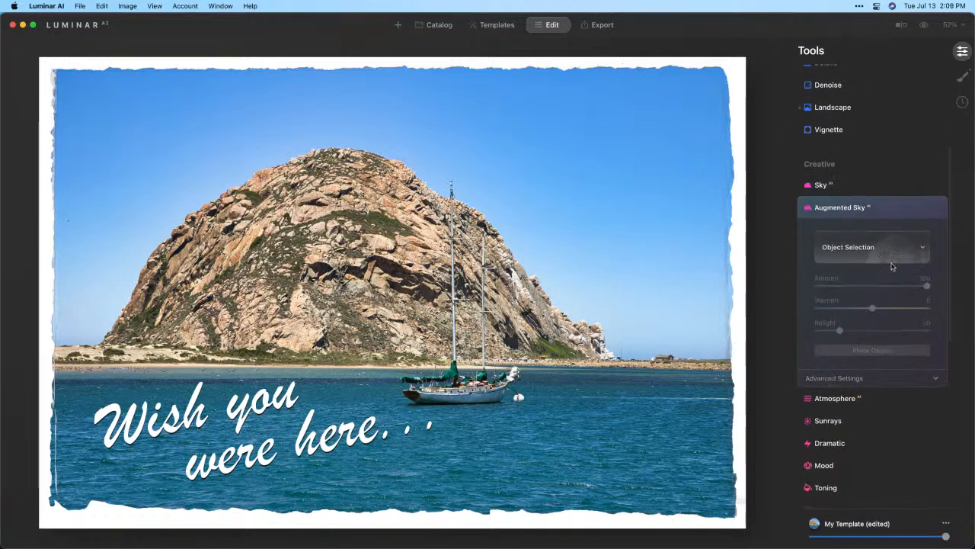
{"action": "left_click", "coordinate": [923, 249]}
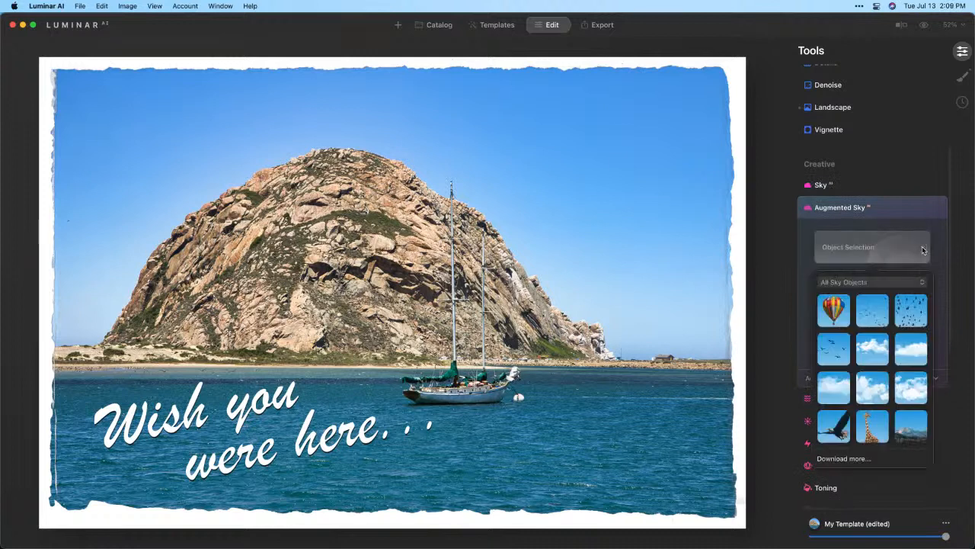
{"action": "scroll", "coordinate": [888, 342], "scroll_direction": "down", "scroll_amount": 2}
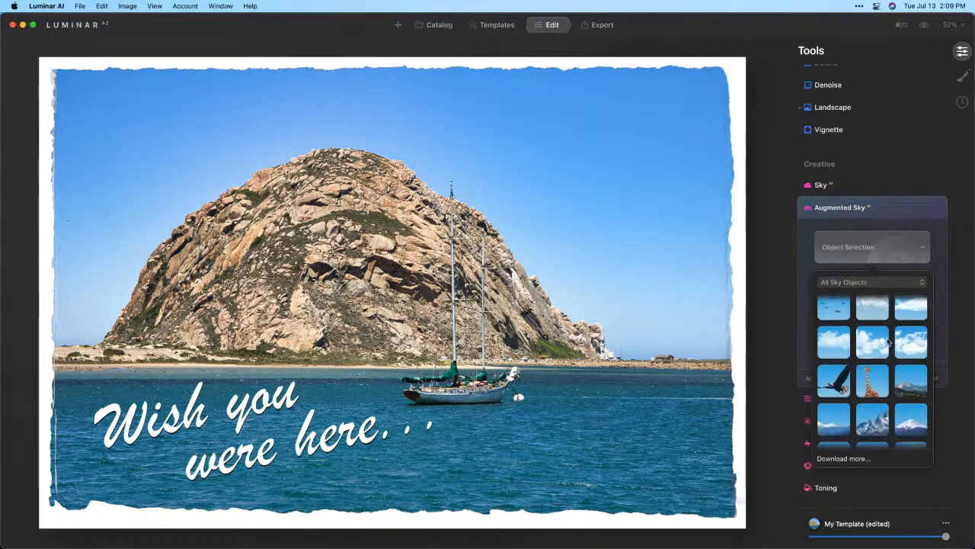
{"action": "scroll", "coordinate": [888, 341], "scroll_direction": "up", "scroll_amount": 1}
{"action": "scroll", "coordinate": [904, 343], "scroll_direction": "up", "scroll_amount": 1}
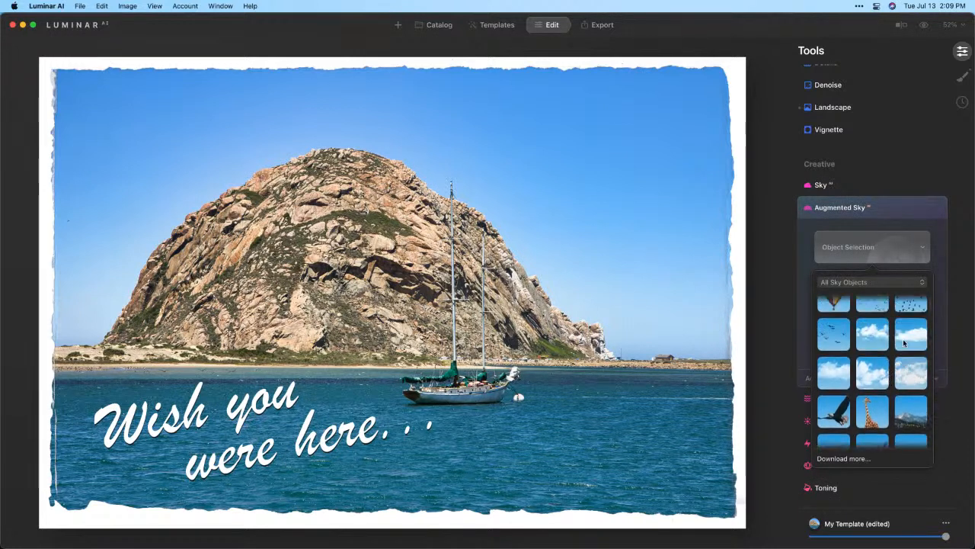
{"action": "scroll", "coordinate": [905, 343], "scroll_direction": "down", "scroll_amount": 1}
{"action": "left_click", "coordinate": [907, 350]}
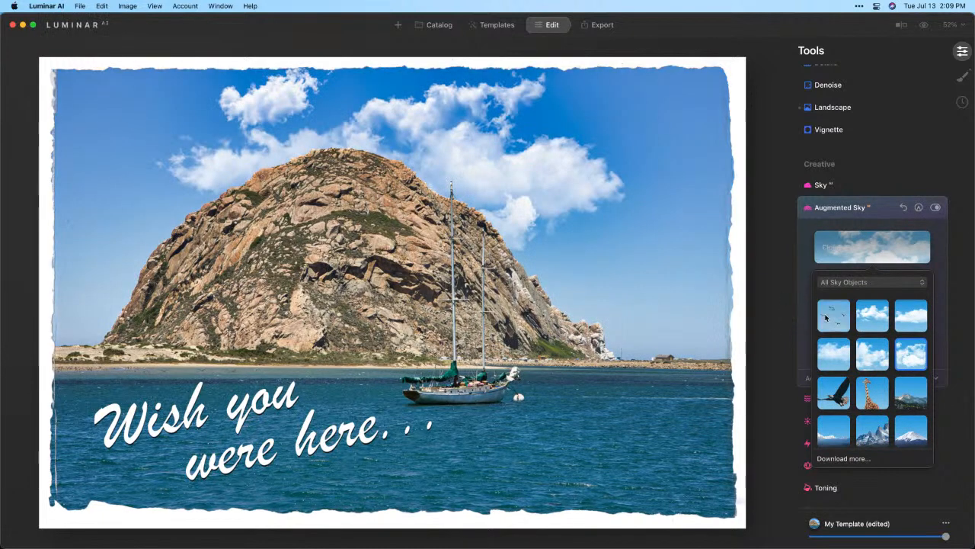
{"action": "left_click", "coordinate": [801, 316]}
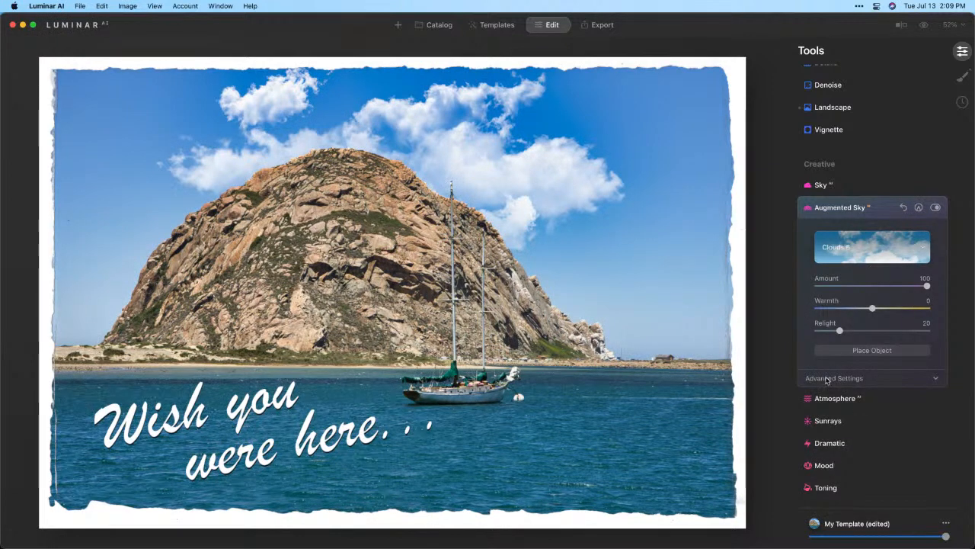
Soften and blend the added clouds with Defocus 8, Relight 69 and Amount 78.
{"action": "left_click", "coordinate": [826, 380]}
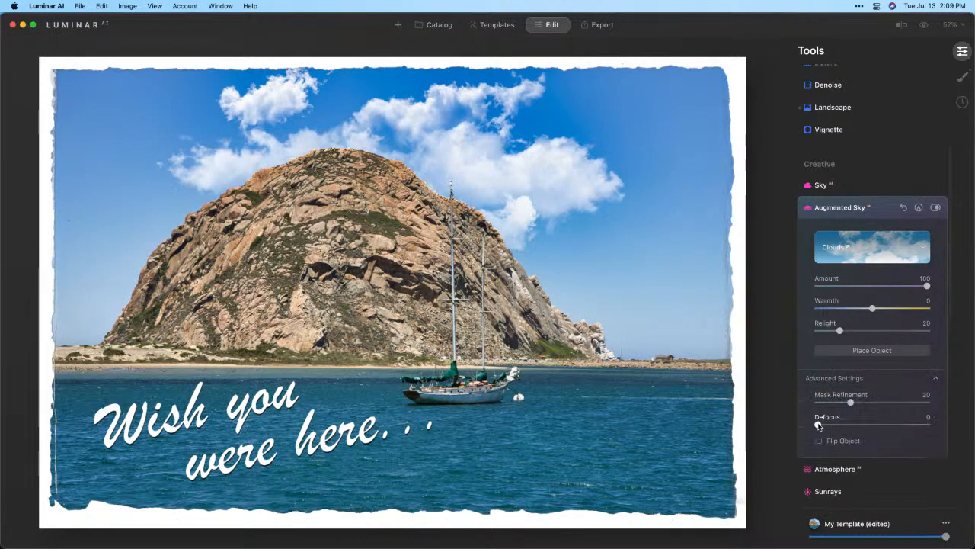
{"action": "left_click_drag", "start_coordinate": [827, 425], "coordinate": [828, 427]}
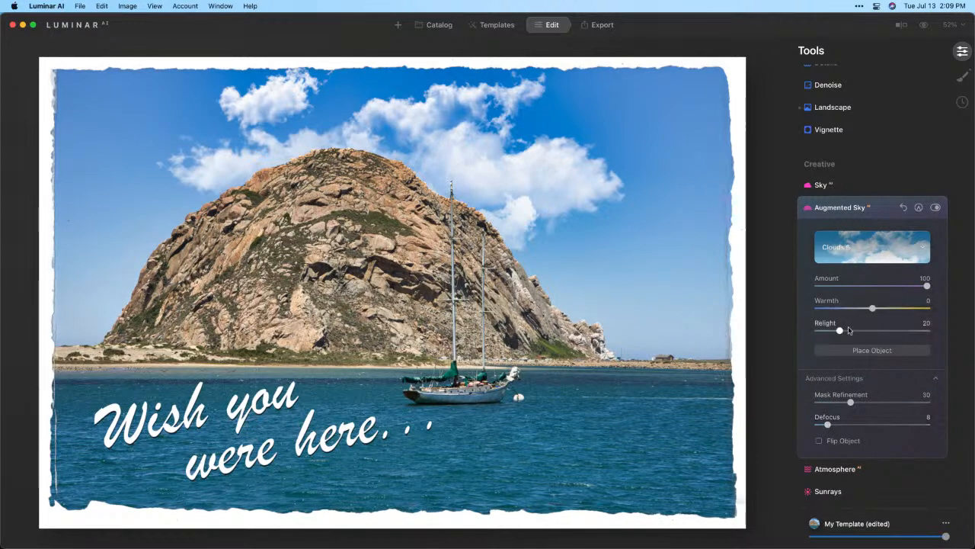
{"action": "left_click_drag", "start_coordinate": [839, 332], "coordinate": [900, 332]}
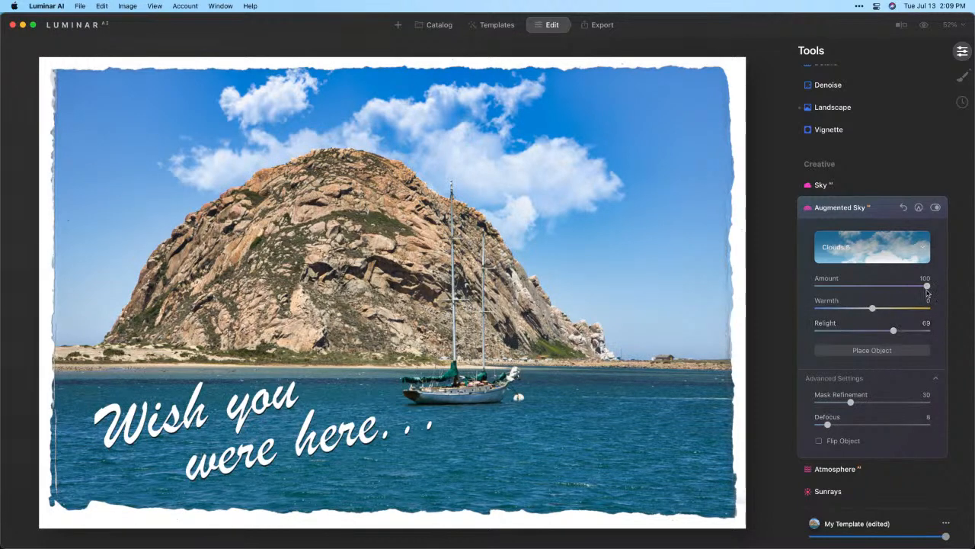
{"action": "left_click_drag", "start_coordinate": [928, 286], "coordinate": [900, 290]}
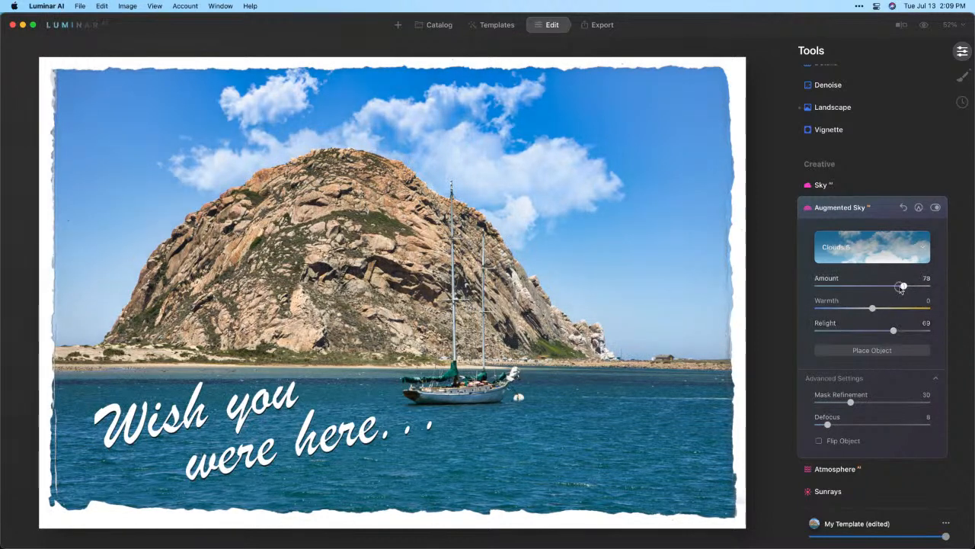
Shift the clouds toward the photo's right side, enlarge them across the sky and finish placing them, comparing the result with the original photo.
{"action": "left_click", "coordinate": [881, 355]}
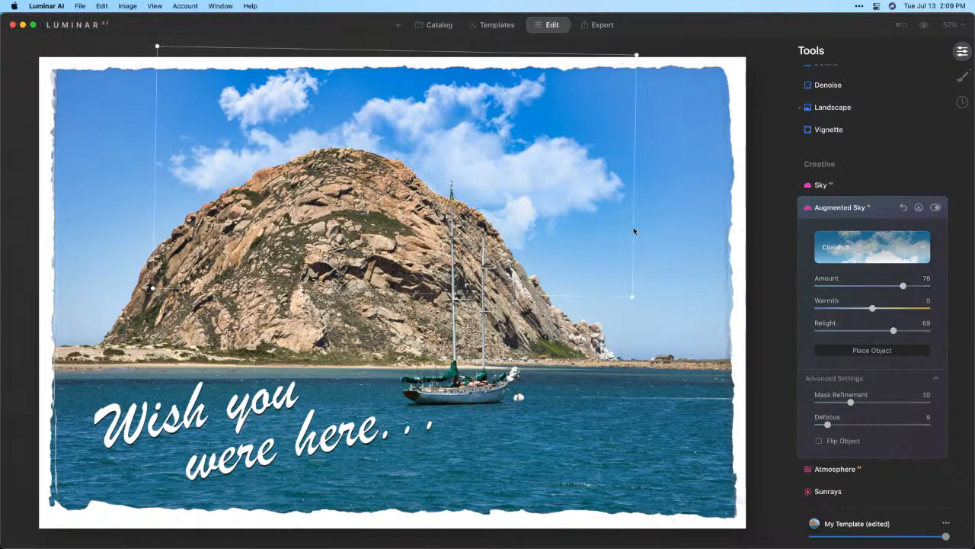
{"action": "left_click_drag", "start_coordinate": [450, 135], "coordinate": [577, 151]}
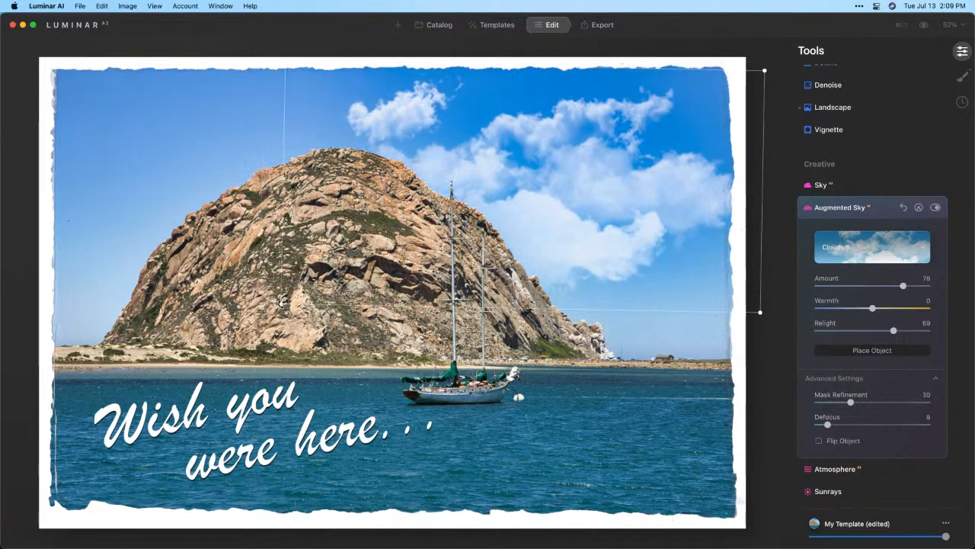
{"action": "left_click_drag", "start_coordinate": [282, 302], "coordinate": [155, 331]}
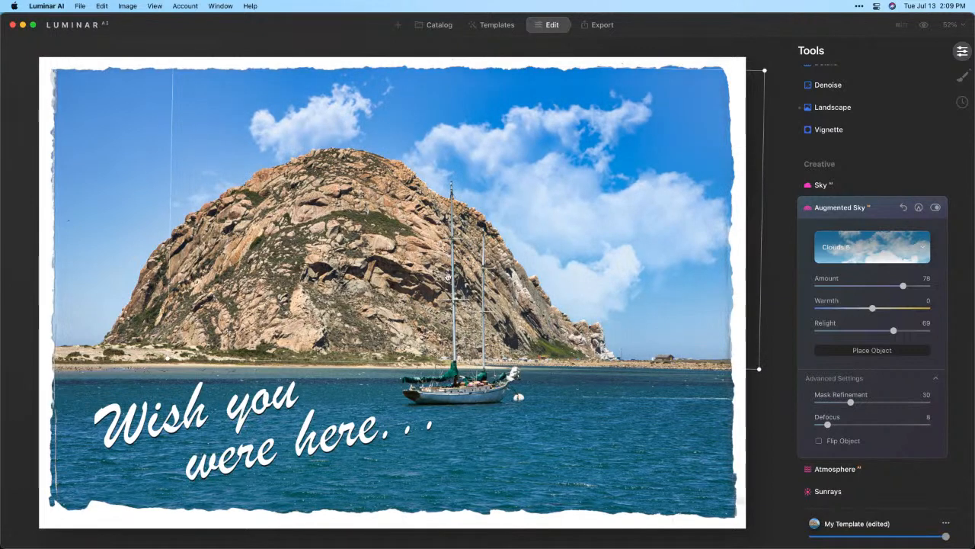
{"action": "left_click_drag", "start_coordinate": [592, 217], "coordinate": [573, 208]}
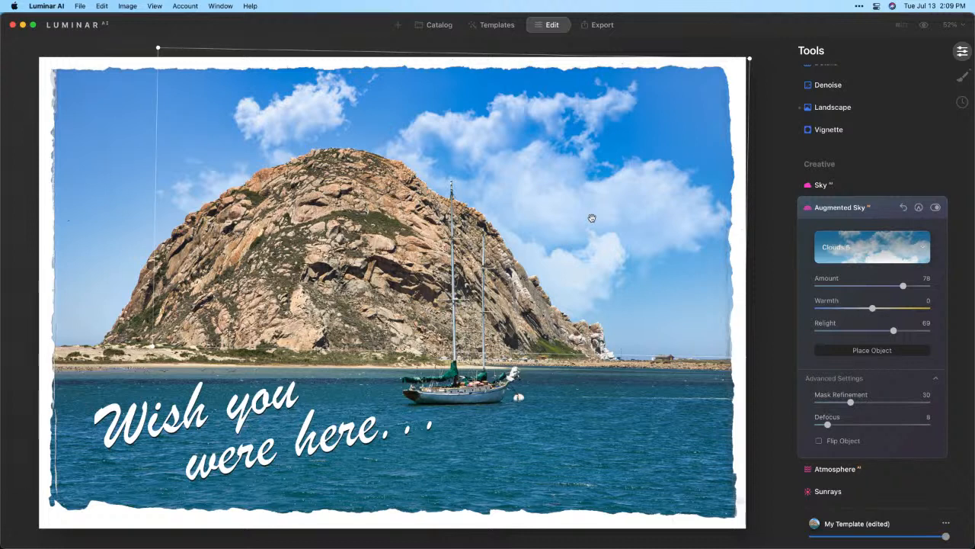
{"action": "key", "text": "Return"}
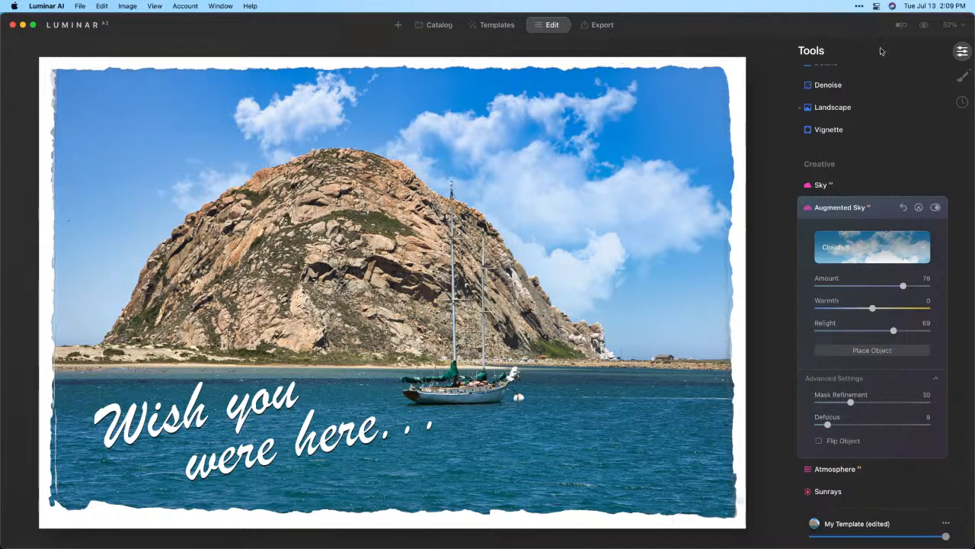
{"action": "left_click", "coordinate": [924, 25]}
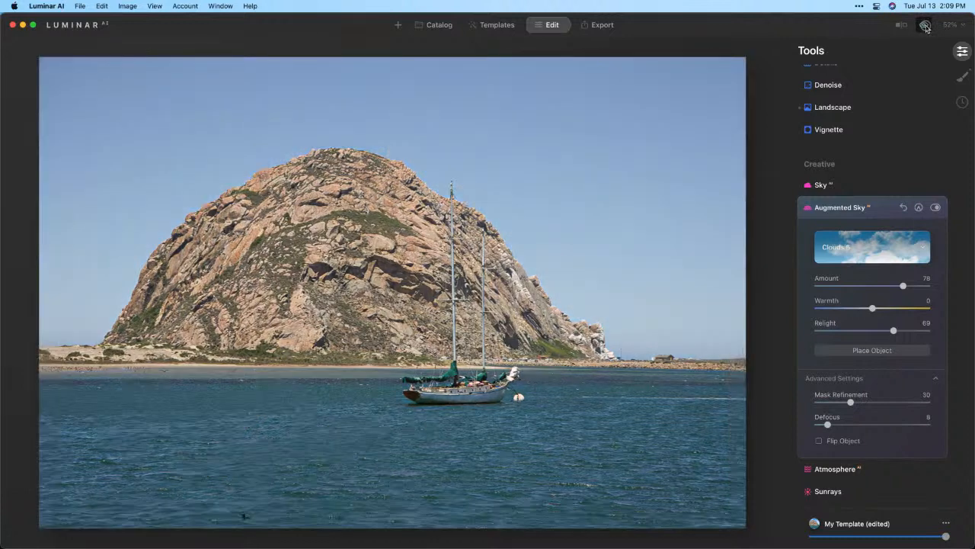
{"action": "left_click", "coordinate": [925, 26]}
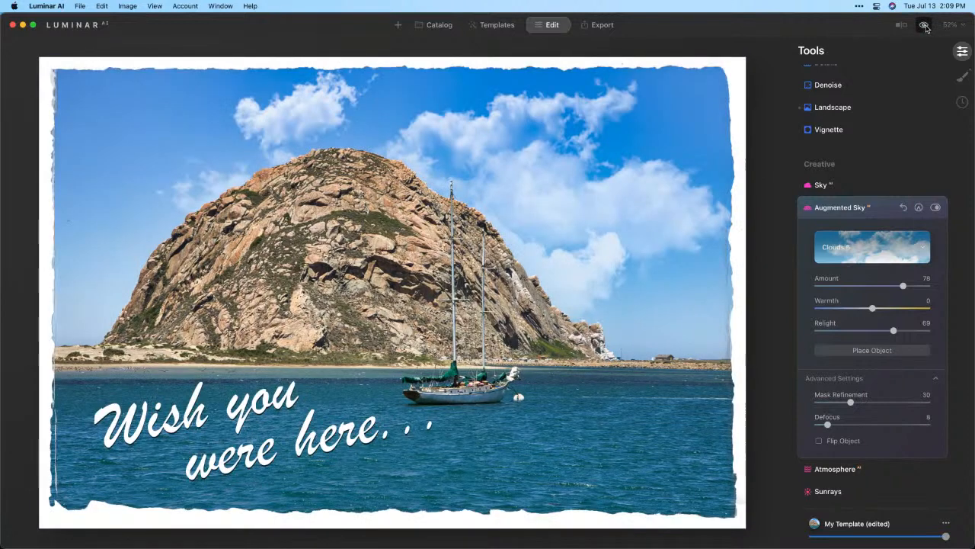